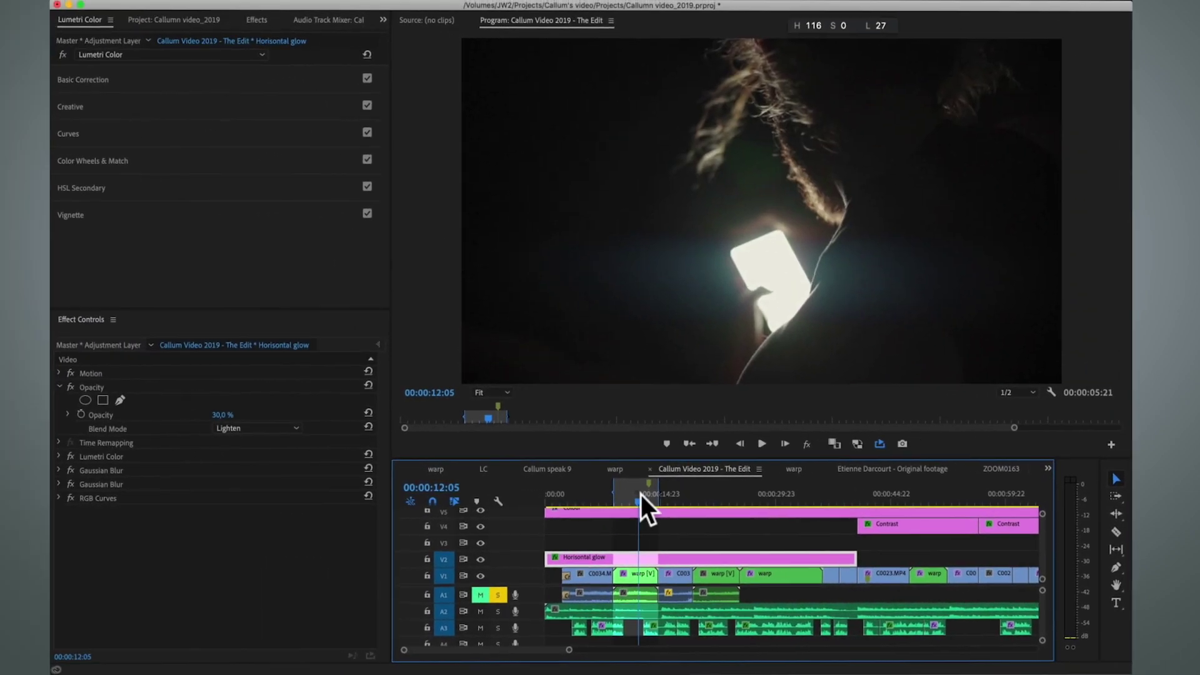
# - Delete the Lumetri Color, both Gaussian Blurs and RGB Curves from the Horisontal glow layer
pyautogui.click(462, 493)
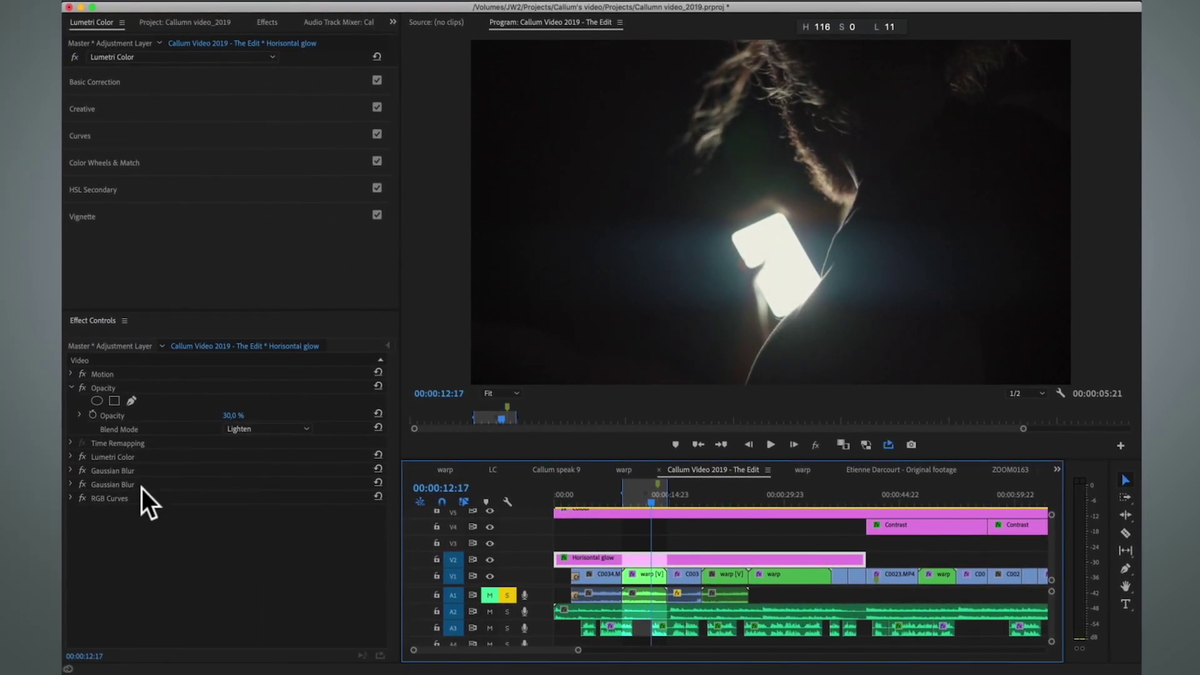
pyautogui.click(120, 454)
pyautogui.press('Delete')
pyautogui.press('Delete')
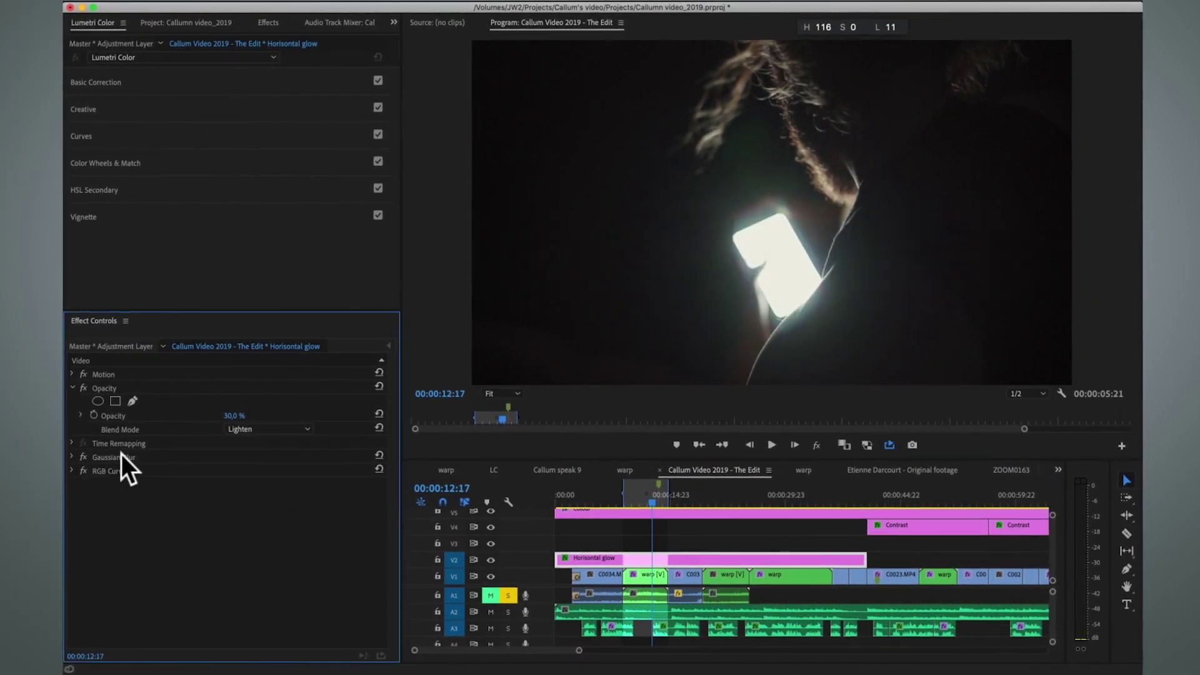
pyautogui.click(121, 454)
pyautogui.press('Delete')
pyautogui.click(120, 455)
pyautogui.press('Delete')
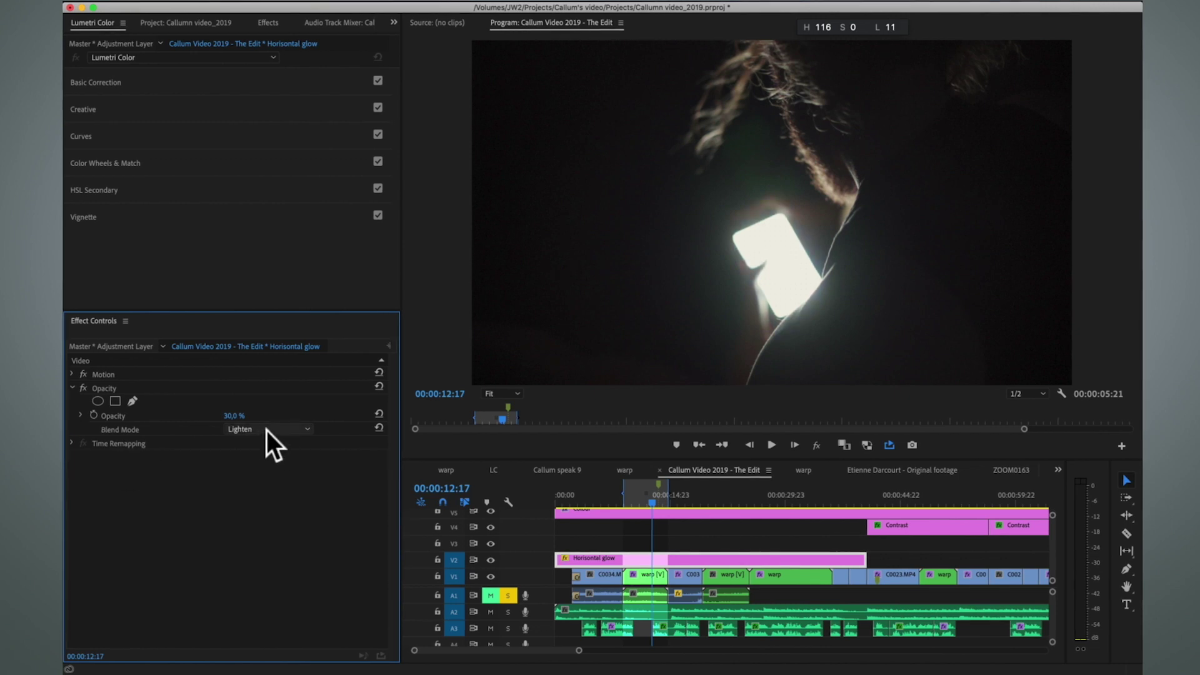
# - Set the layer's blend mode back to Normal and reset opacity to 100%
pyautogui.click(266, 430)
pyautogui.click(260, 25)
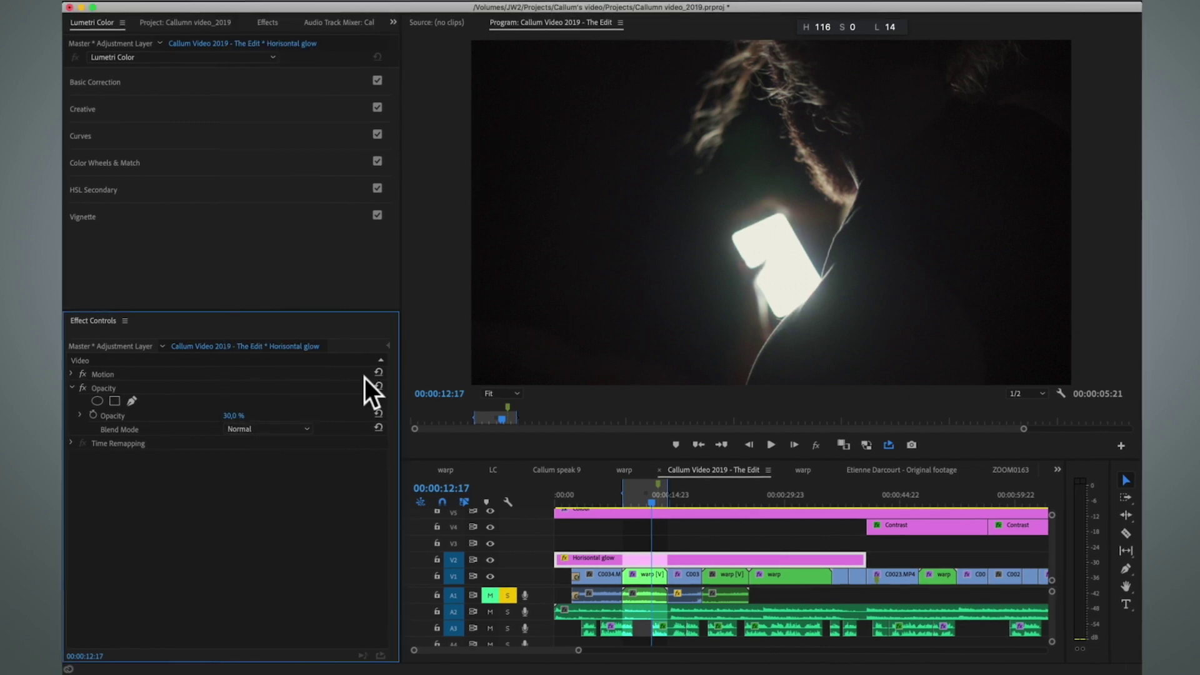
pyautogui.click(378, 414)
pyautogui.click(266, 22)
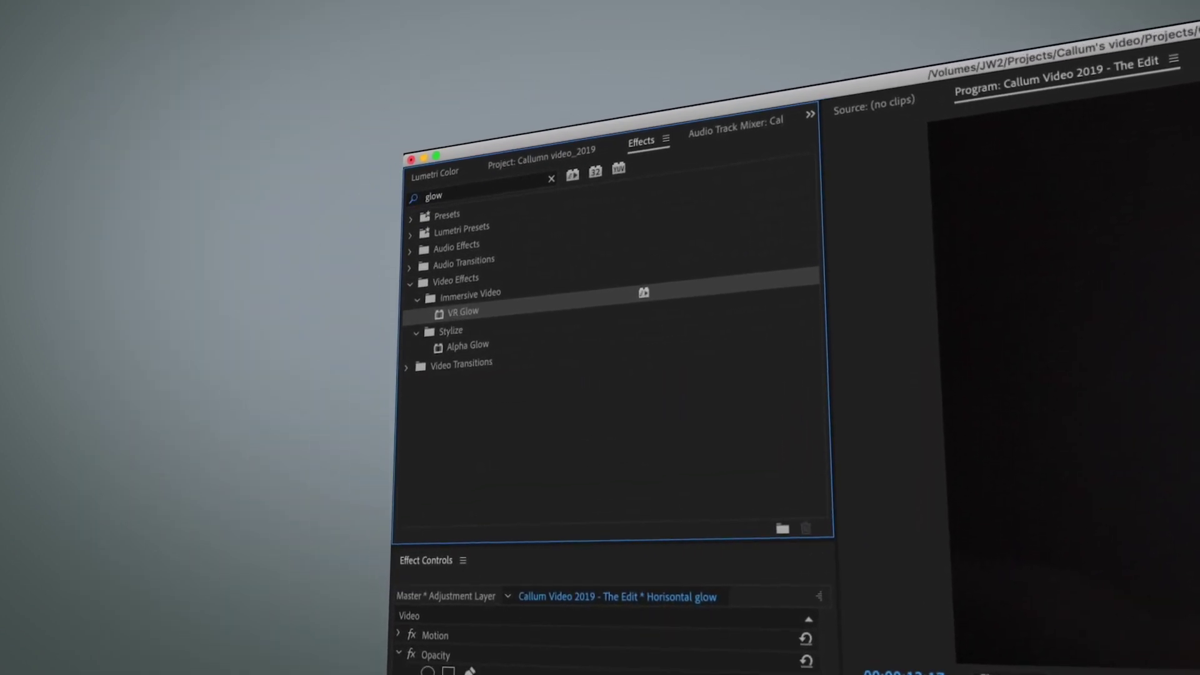
pyautogui.moveTo(464, 263); pyautogui.dragTo(431, 672)
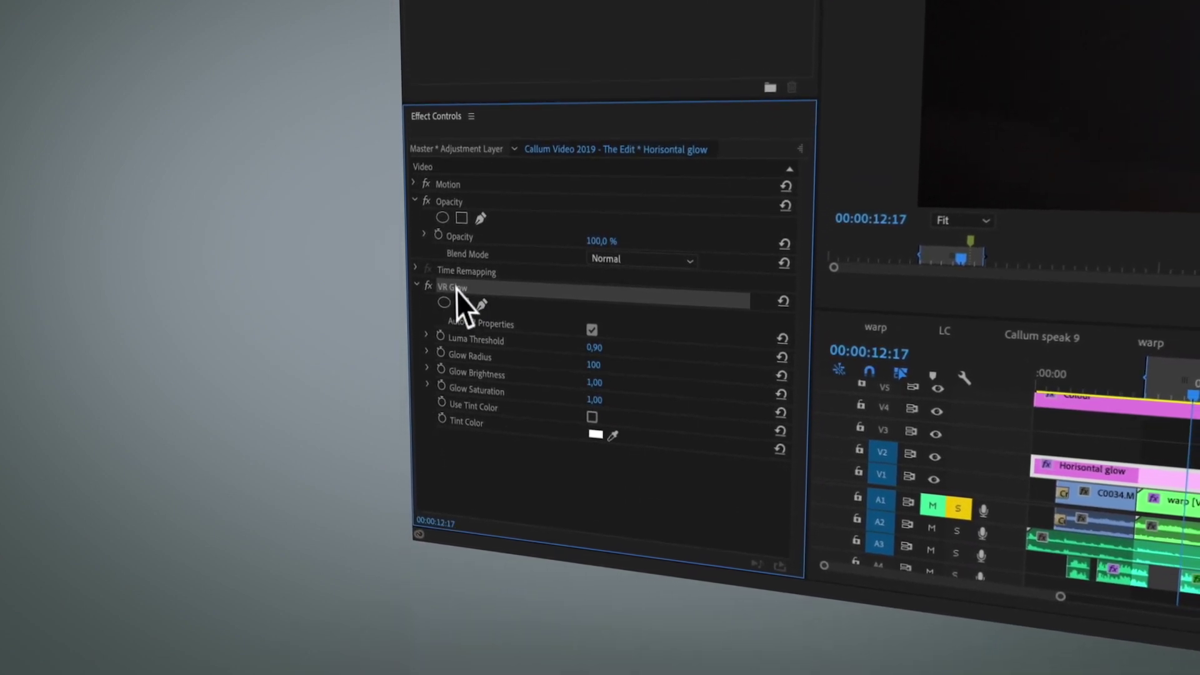
pyautogui.press('Delete')
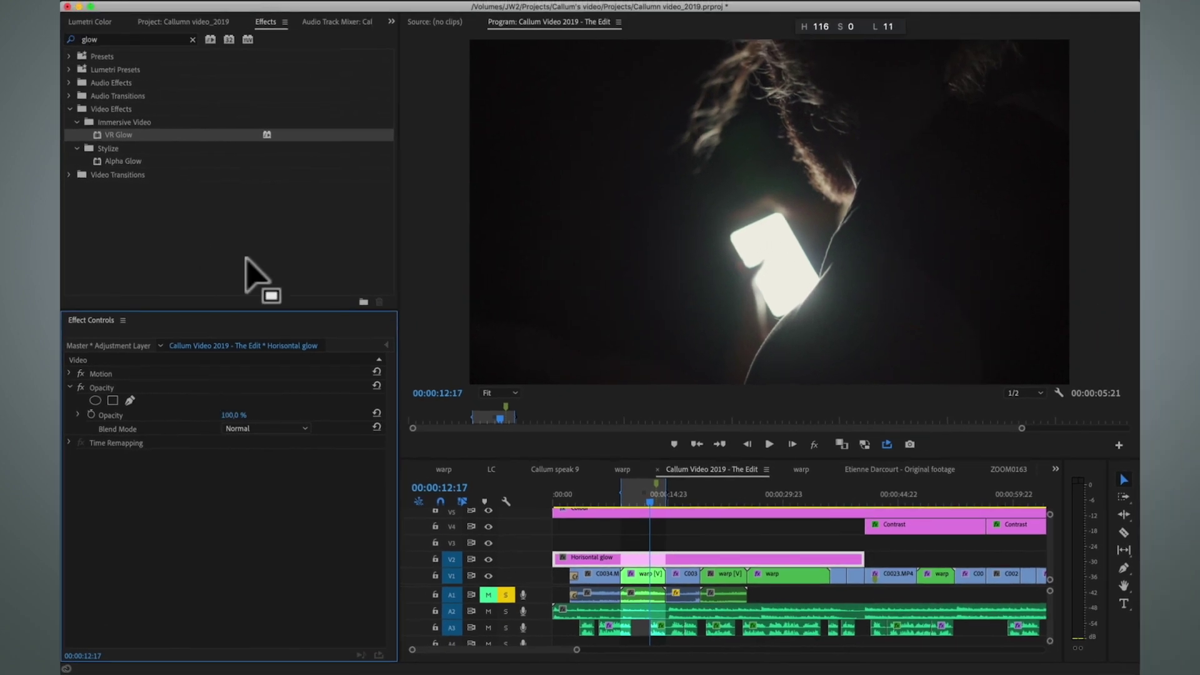
pyautogui.moveTo(118, 134); pyautogui.dragTo(121, 515)
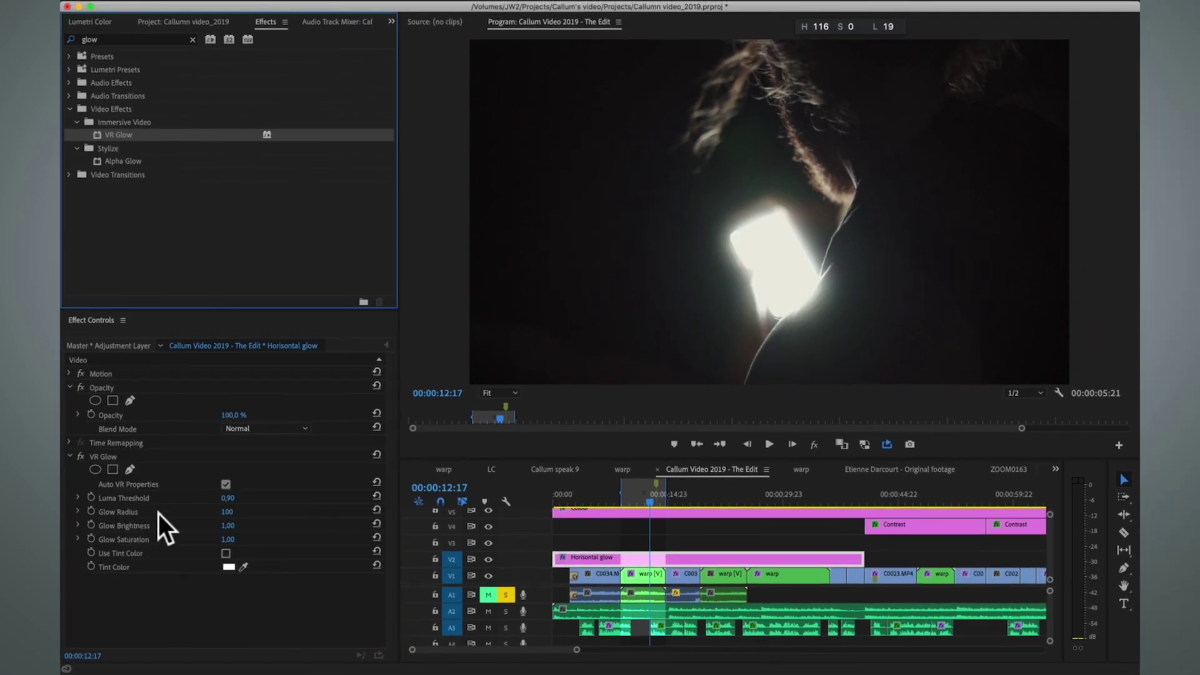
pyautogui.click(107, 455)
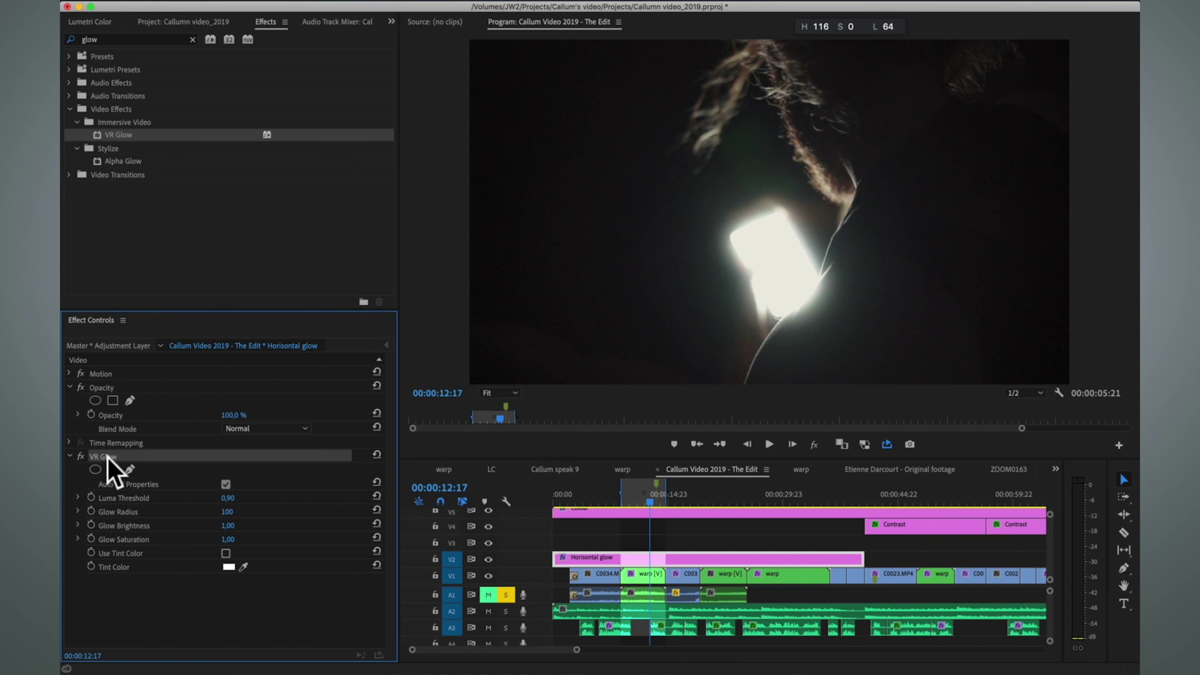
pyautogui.press('Delete')
pyautogui.click(93, 22)
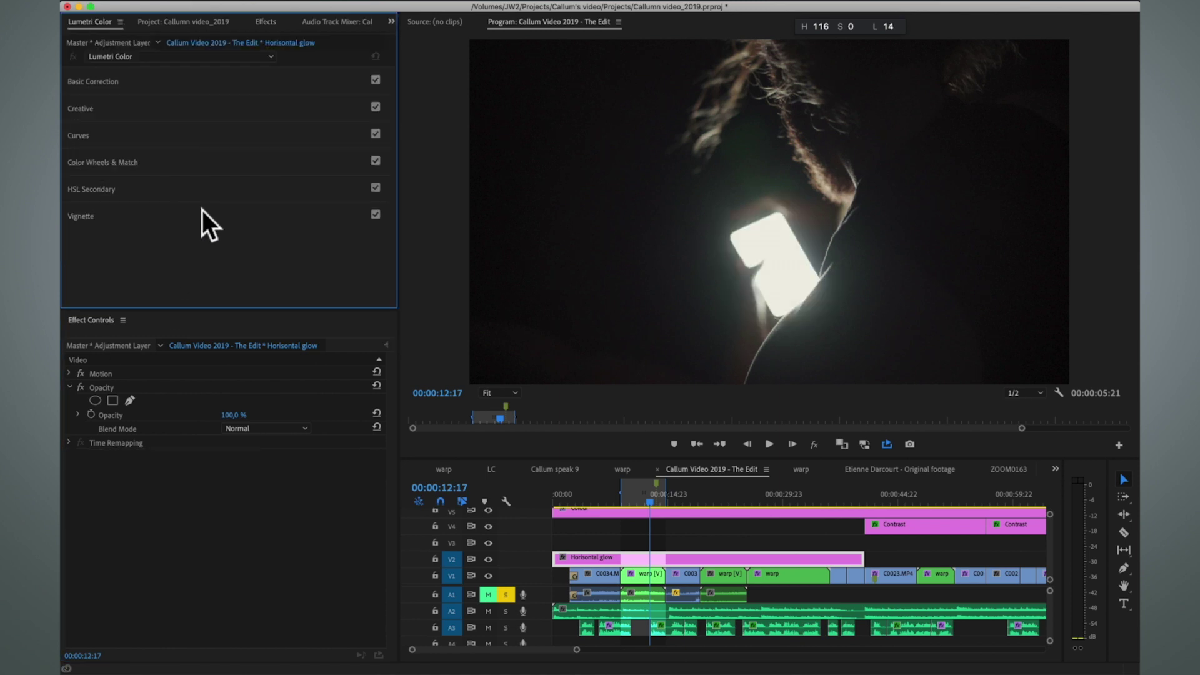
# - In HSL Secondary, turn off H and S and narrow the L range to the brightest tones
pyautogui.click(206, 185)
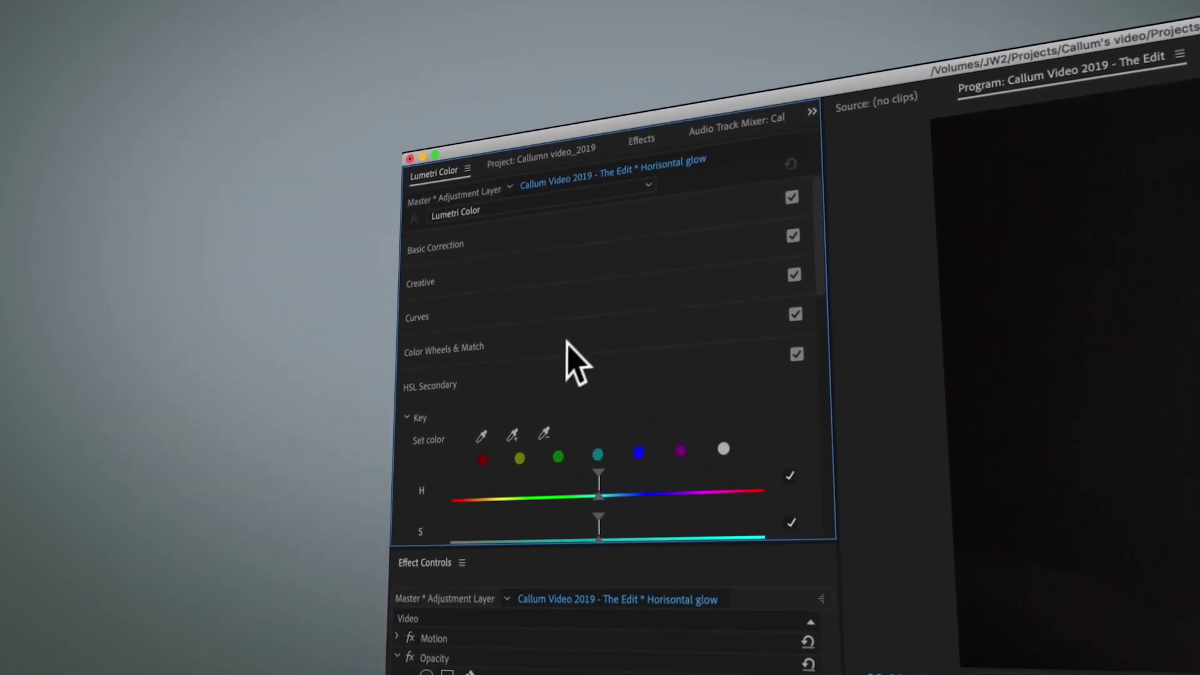
pyautogui.scroll(-5, 576, 363)
pyautogui.scroll(5, 600, 275)
pyautogui.scroll(-5, 532, 406)
pyautogui.click(781, 223)
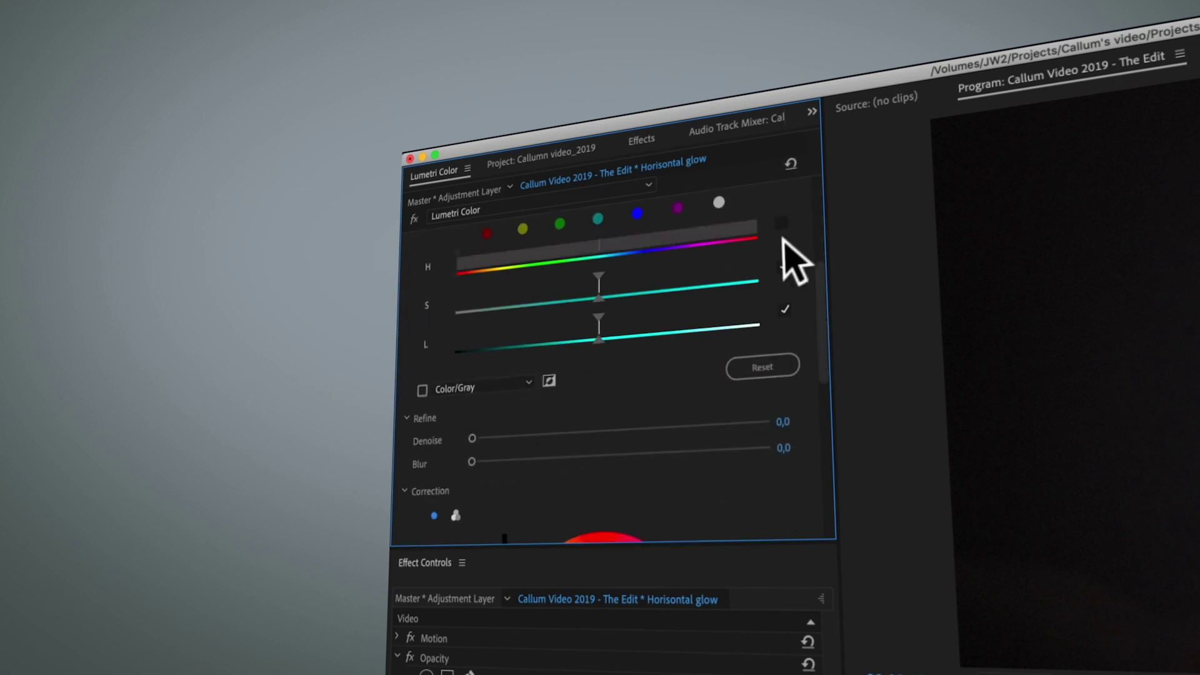
pyautogui.click(783, 264)
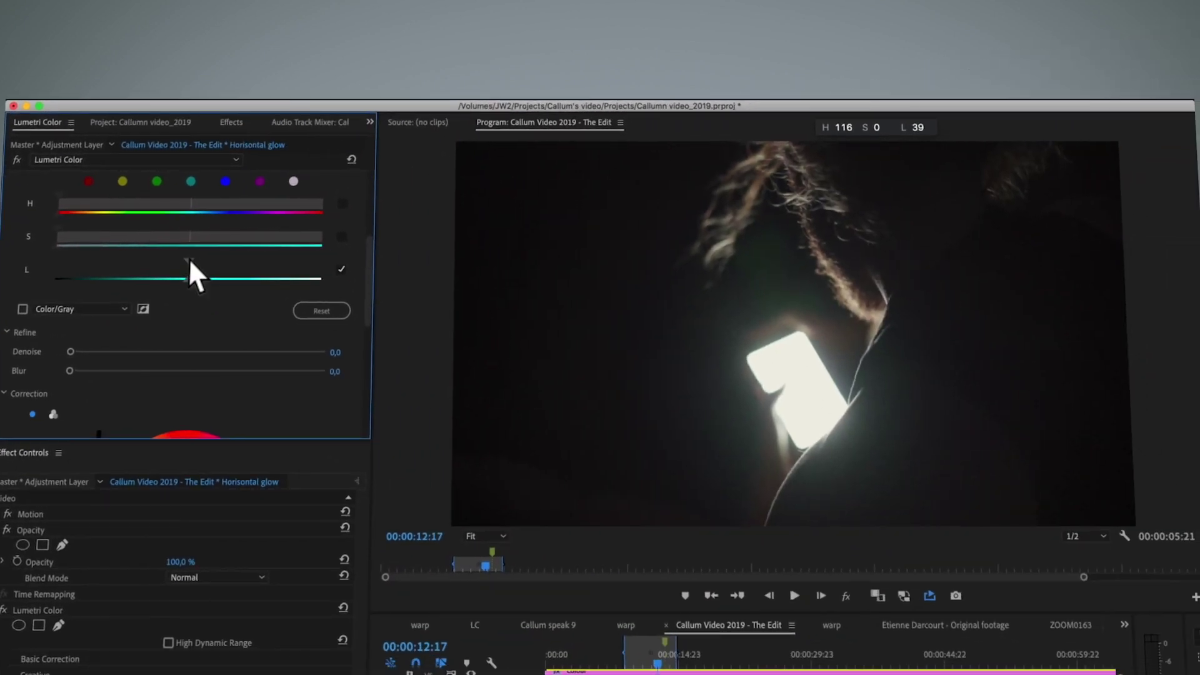
pyautogui.moveTo(189, 259); pyautogui.dragTo(306, 279)
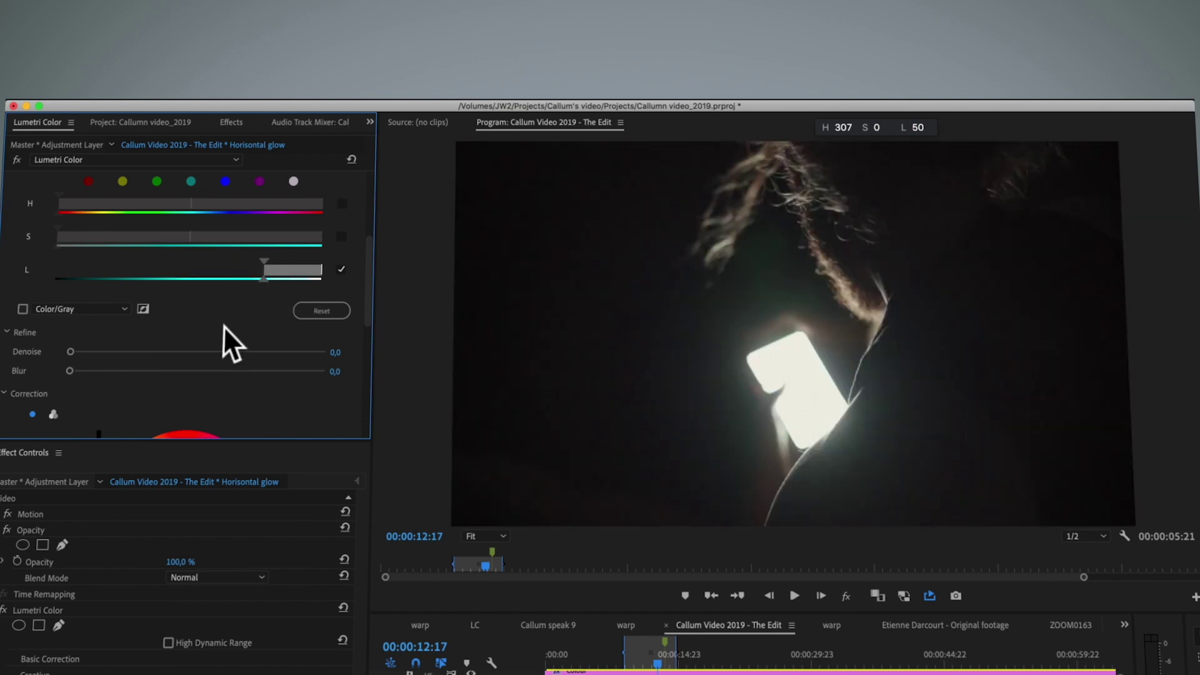
# - Preview the key in Color/Black mode and soften the luminance range's upper edge
pyautogui.click(22, 309)
pyautogui.click(53, 310)
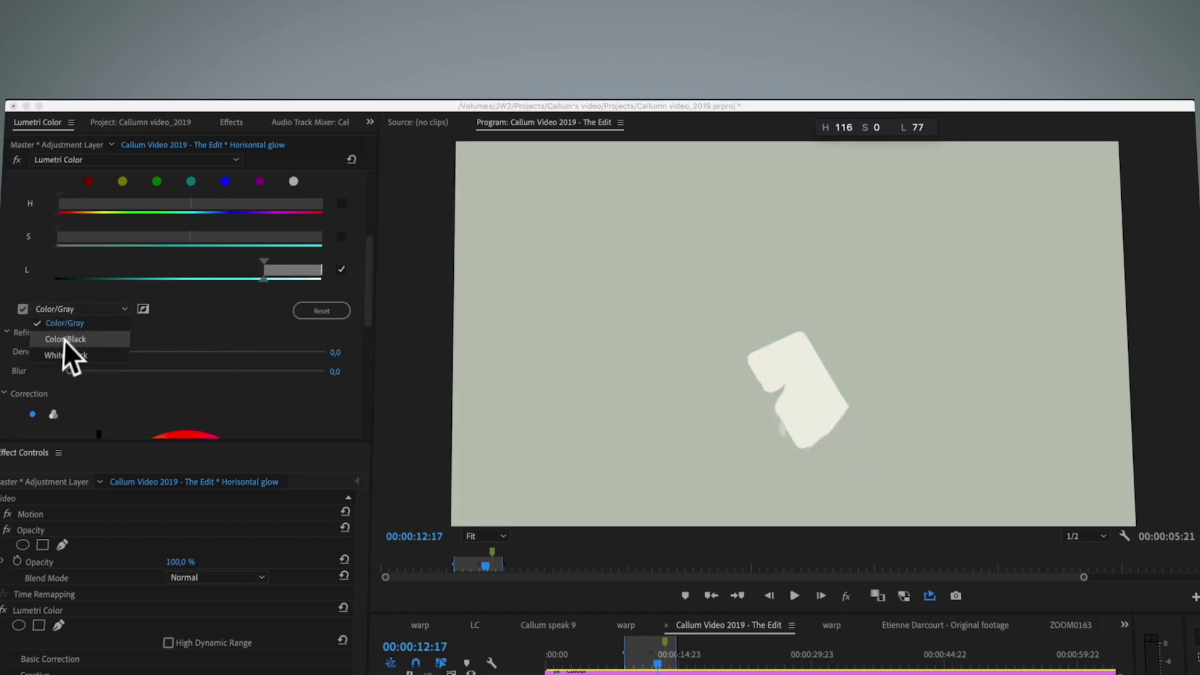
pyautogui.click(62, 339)
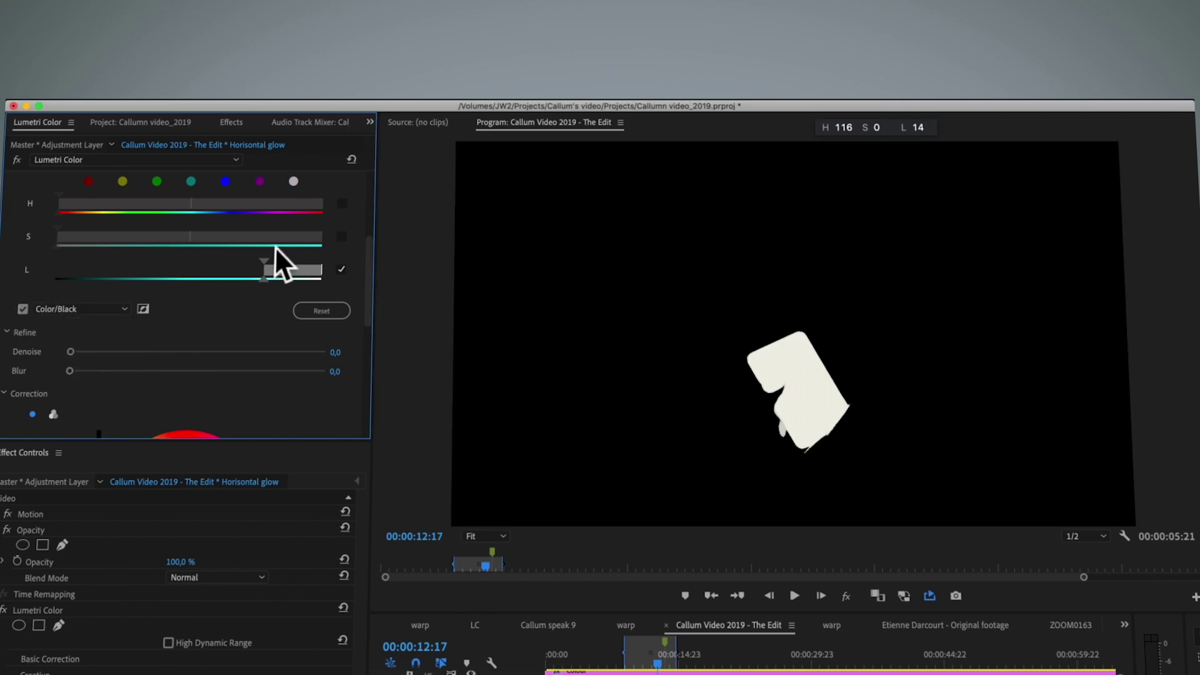
pyautogui.moveTo(321, 265); pyautogui.dragTo(302, 265)
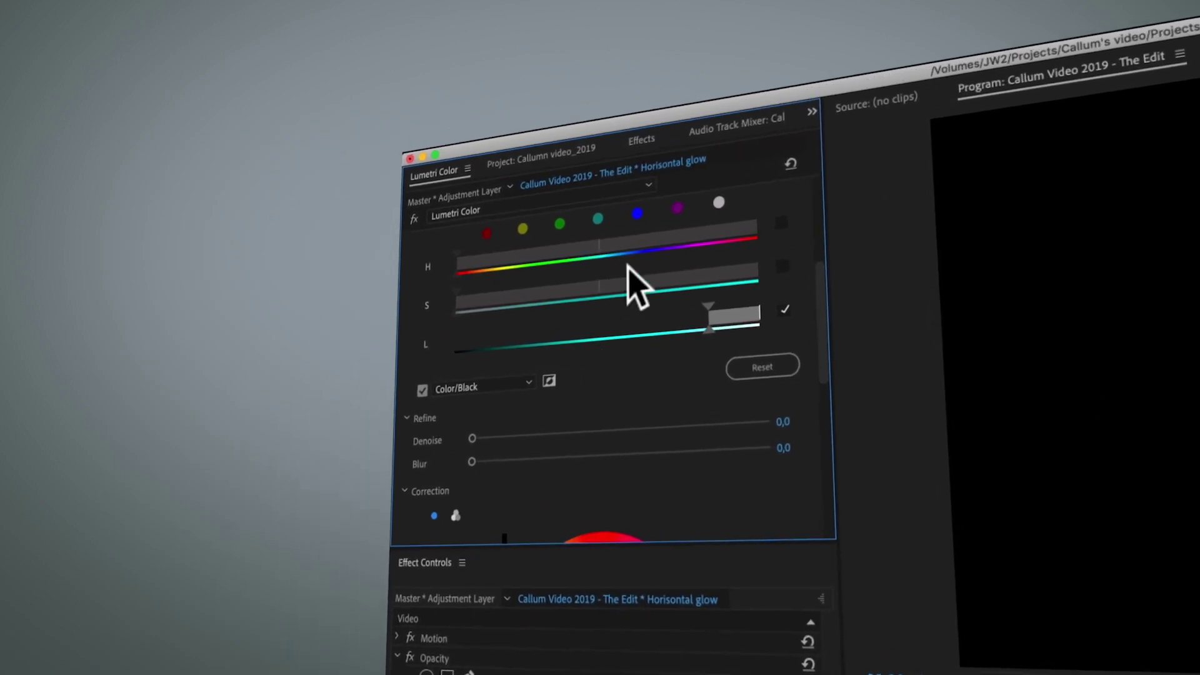
# - Search 'gau' in Effects and add Gaussian Blur to the glow layer
pyautogui.scroll(5, 206, 213)
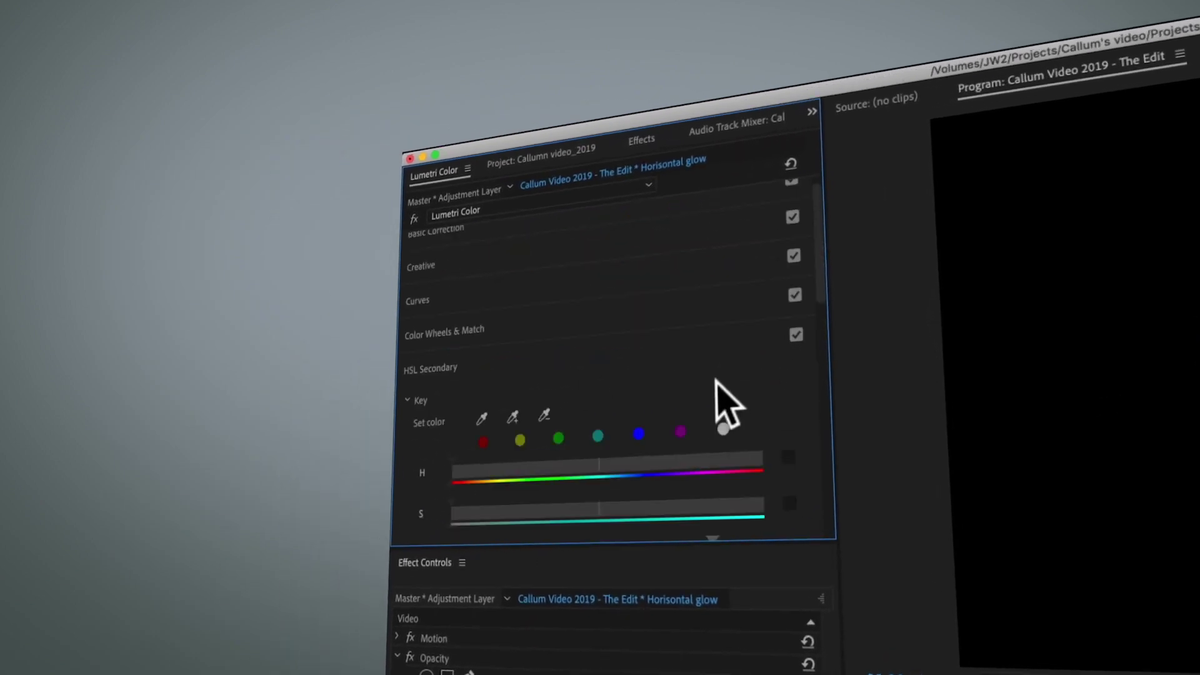
pyautogui.click(642, 141)
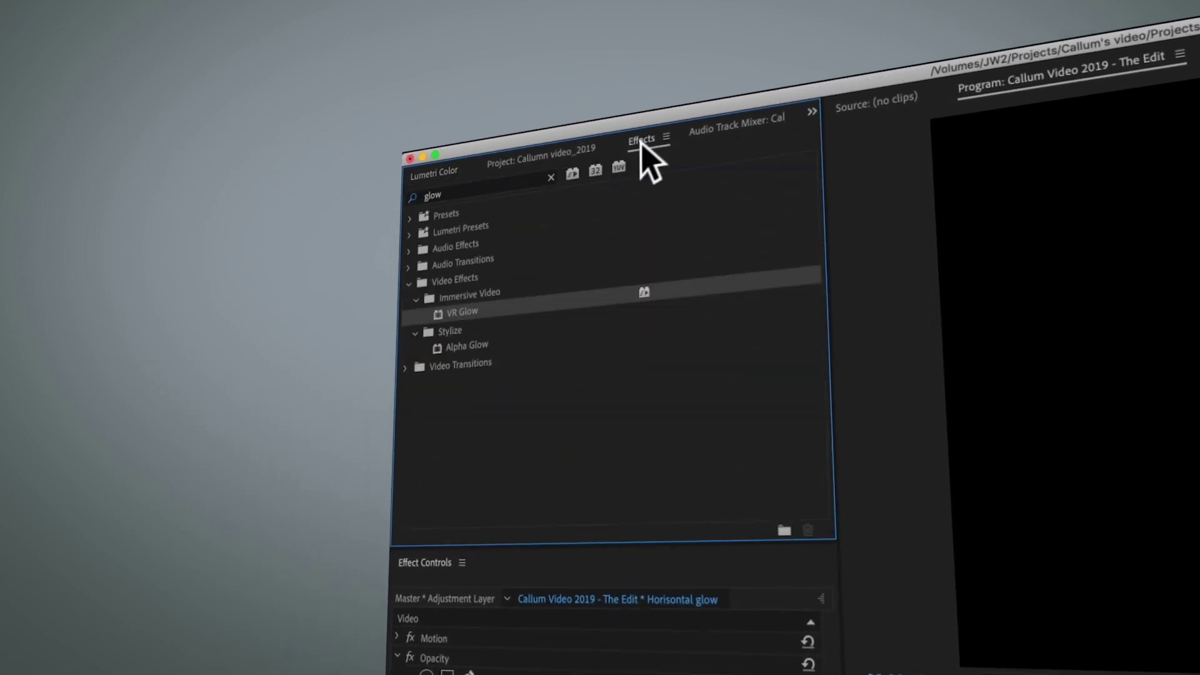
pyautogui.write('gaus')
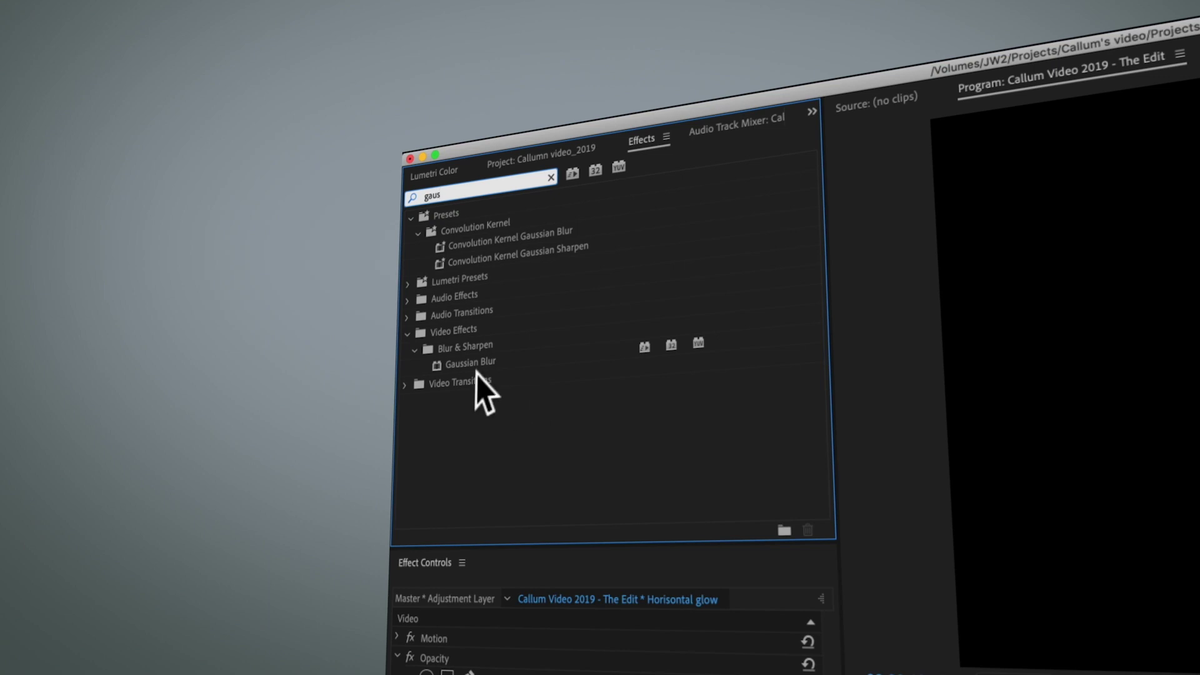
pyautogui.click(472, 363)
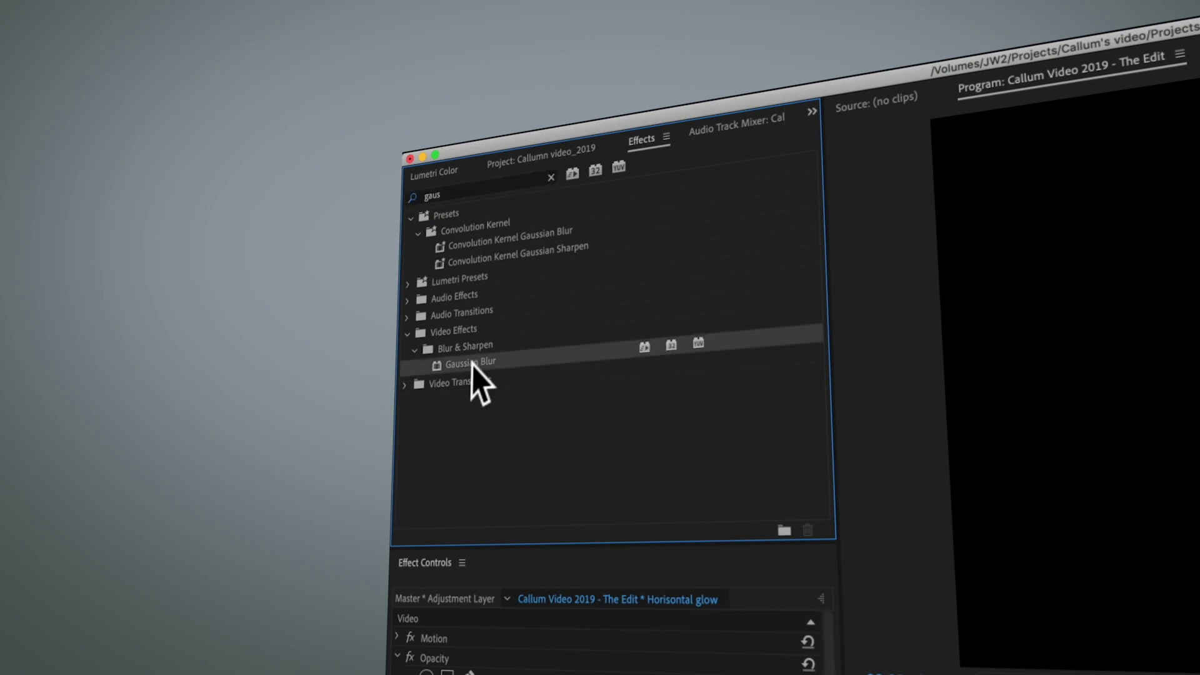
# - Set the first Gaussian Blur's dimensions to Horizontal and the second's to Vertical
pyautogui.scroll(-5, 562, 644)
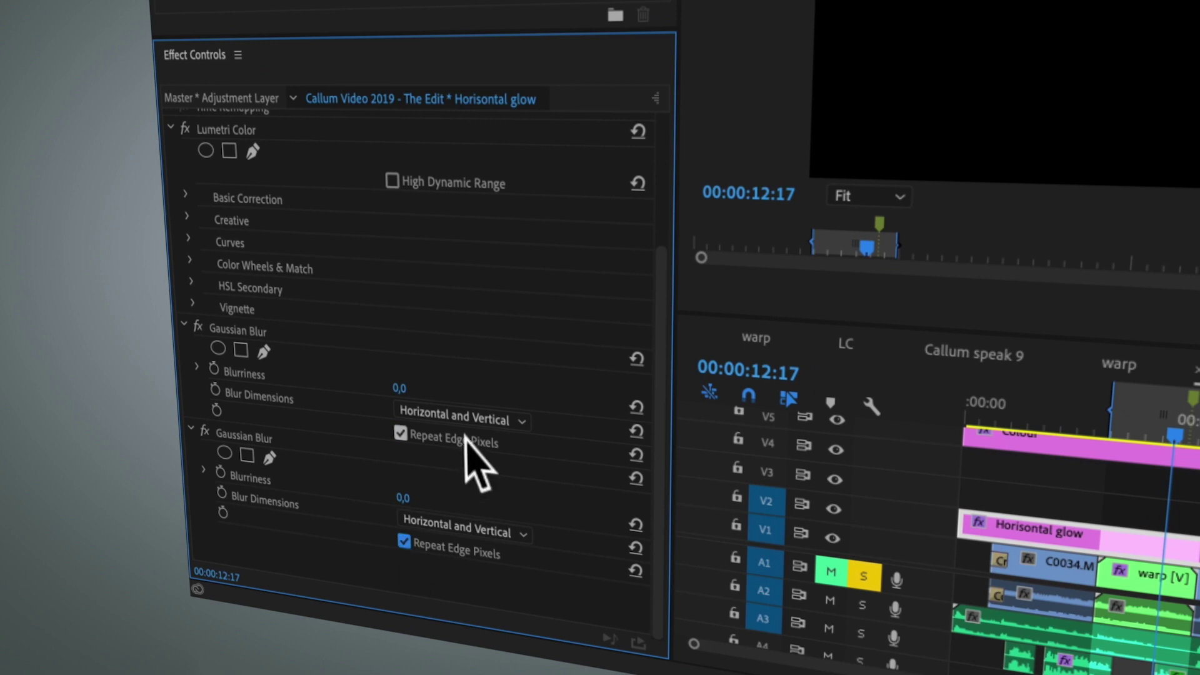
pyautogui.click(476, 418)
pyautogui.click(456, 455)
pyautogui.click(457, 530)
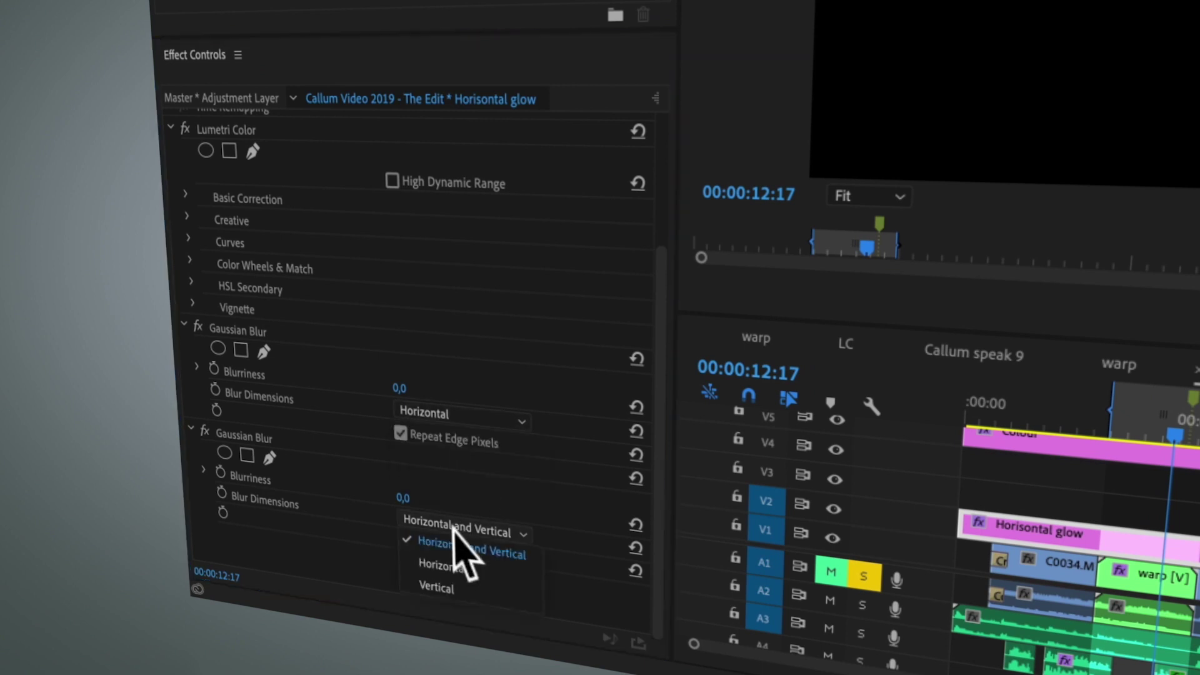
pyautogui.click(445, 588)
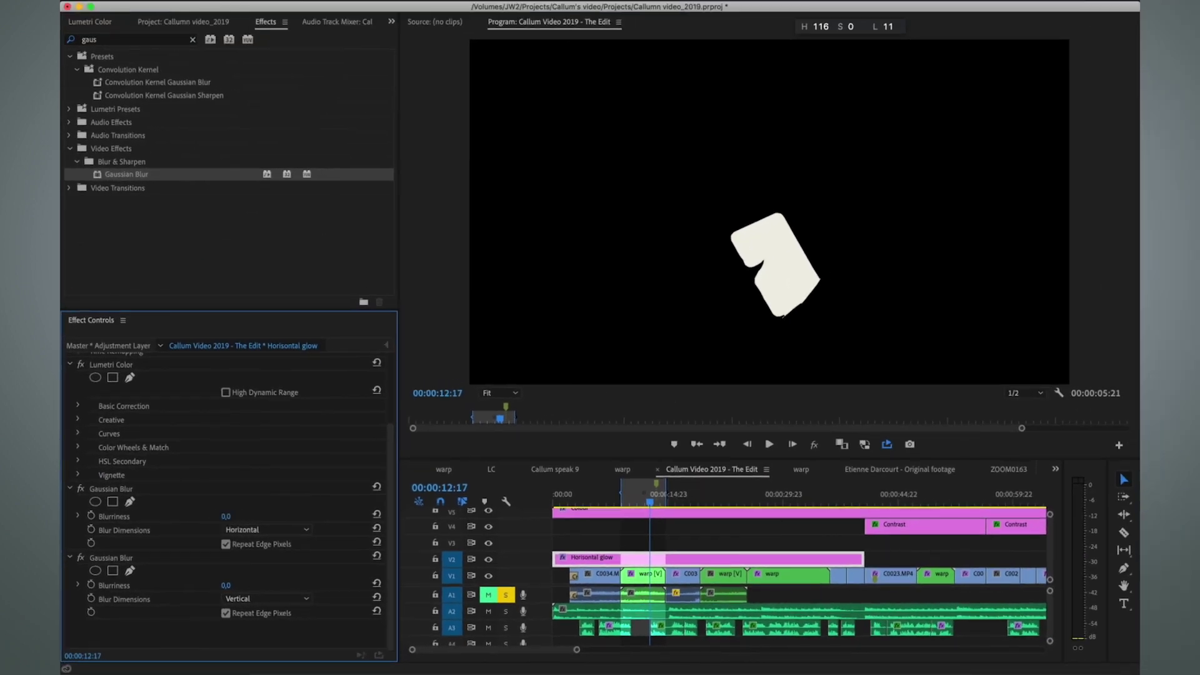
# - Set Blurriness to 1123 on the horizontal blur and 101 on the vertical, then collapse the effects
pyautogui.moveTo(230, 516); pyautogui.dragTo(245, 515)
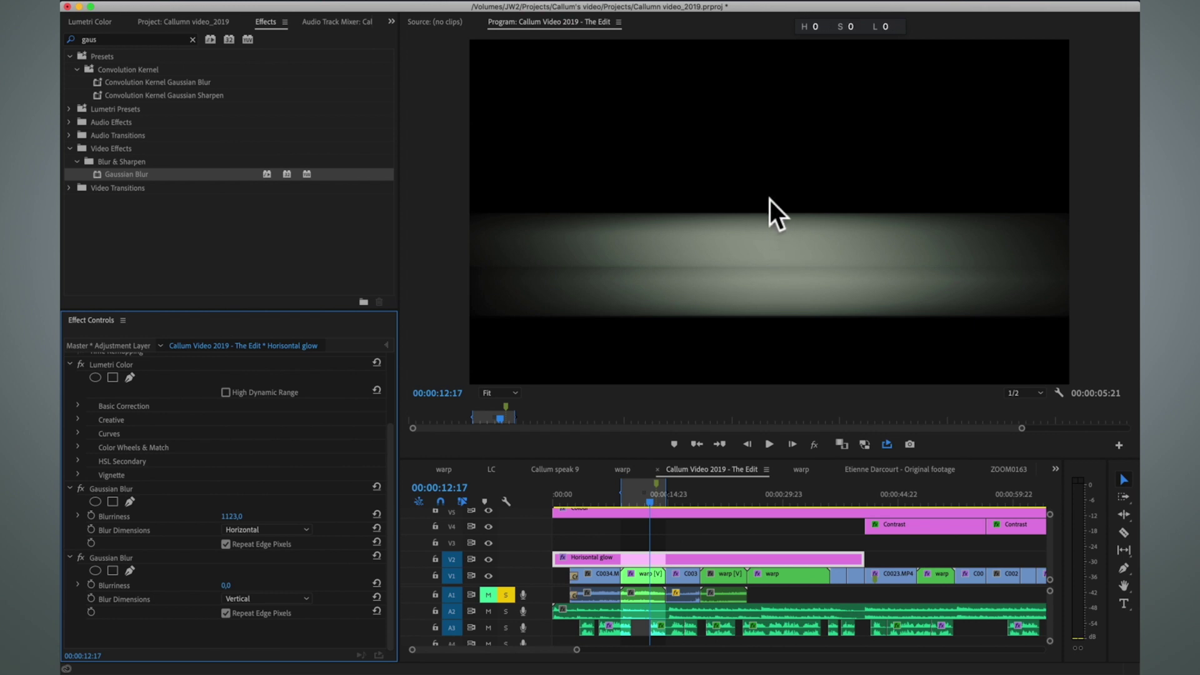
pyautogui.moveTo(227, 586); pyautogui.dragTo(257, 585)
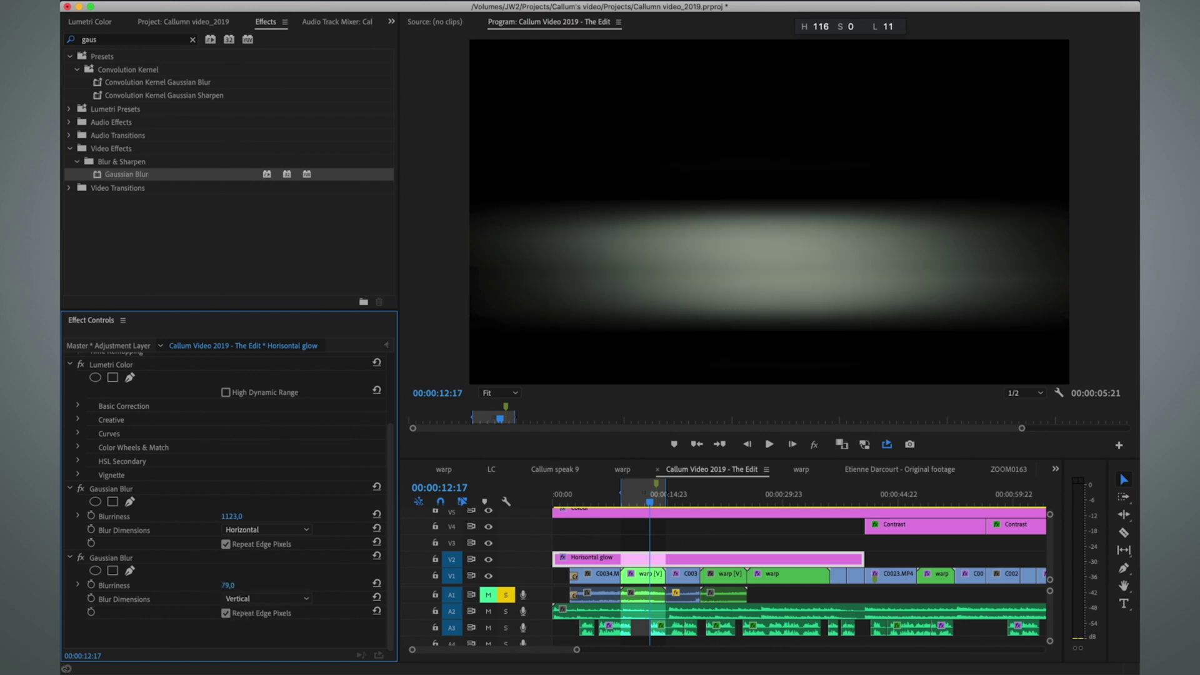
pyautogui.click(68, 488)
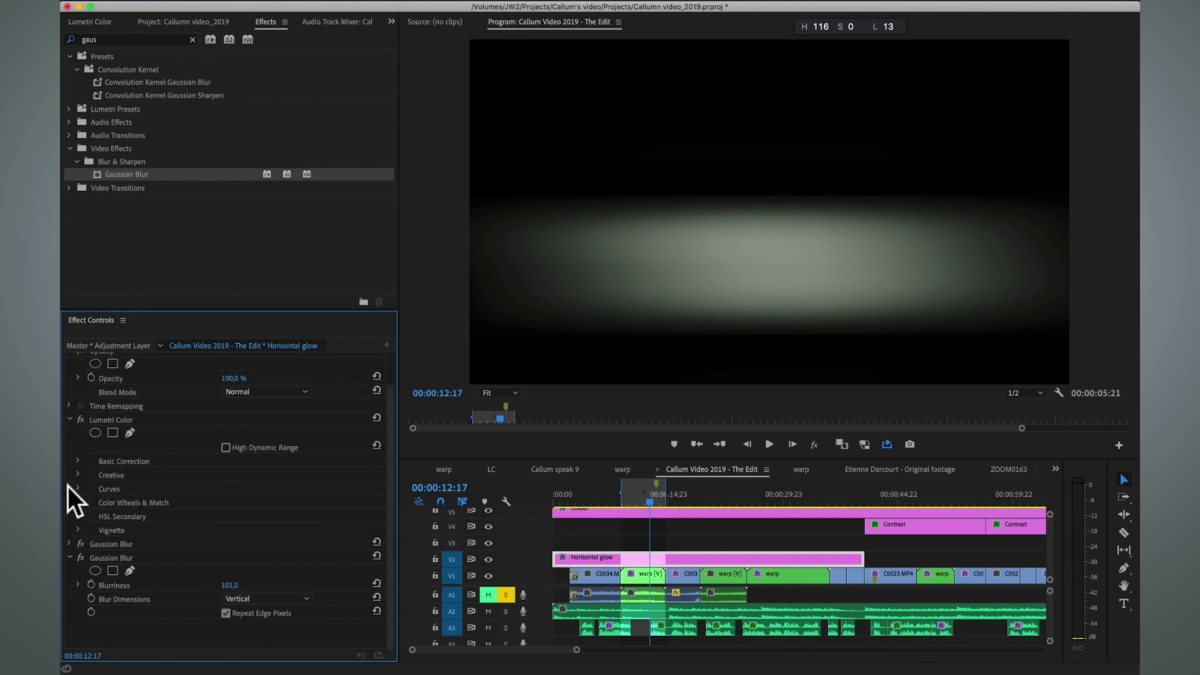
pyautogui.click(69, 420)
pyautogui.doubleClick(100, 39)
# - Apply RGB Curves to the adjustment layer and bend the master curve slightly
pyautogui.write('rgb')
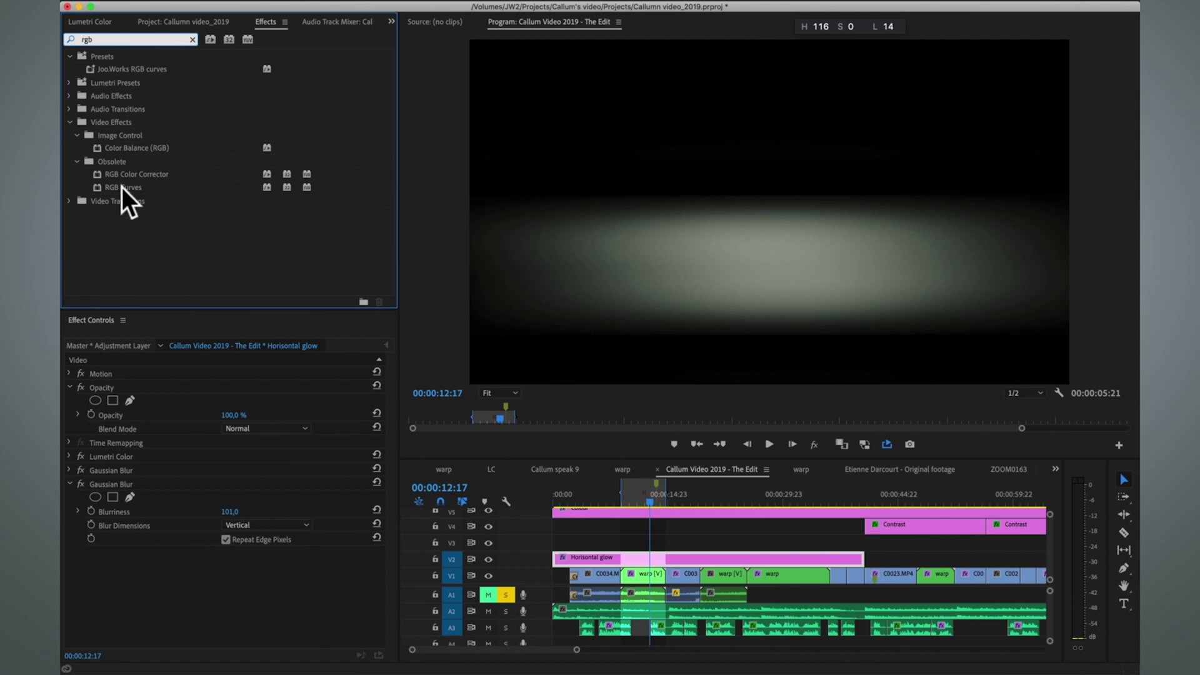
pyautogui.moveTo(122, 188); pyautogui.dragTo(201, 584)
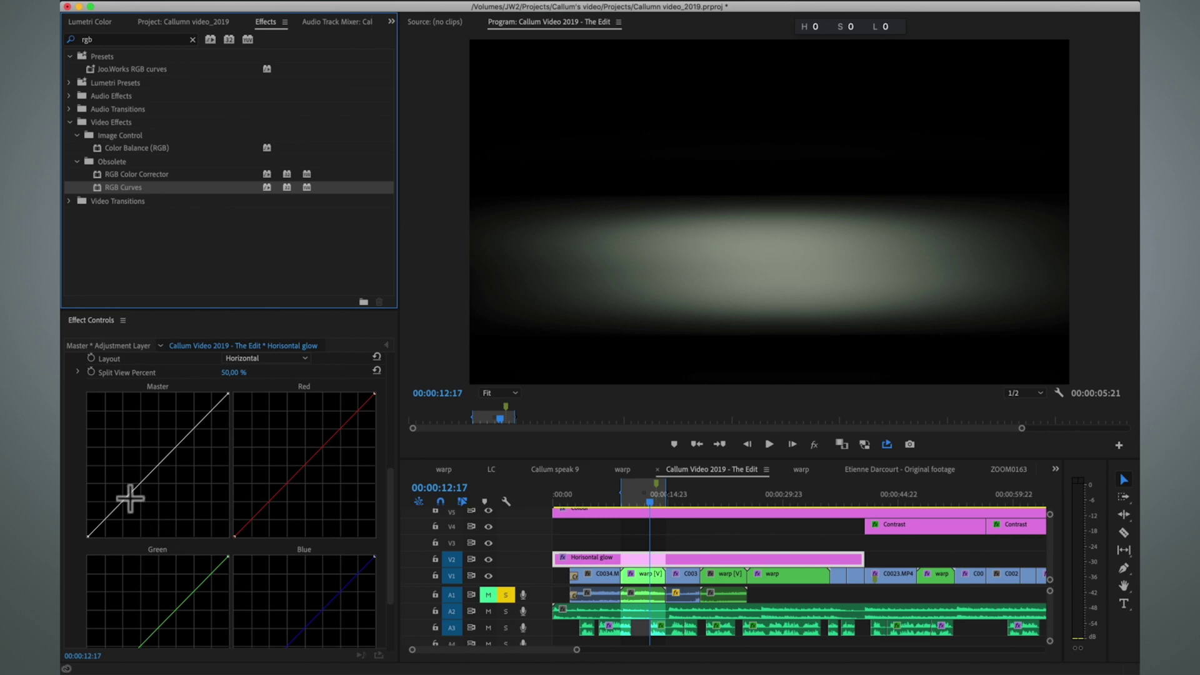
pyautogui.moveTo(129, 495); pyautogui.dragTo(139, 507)
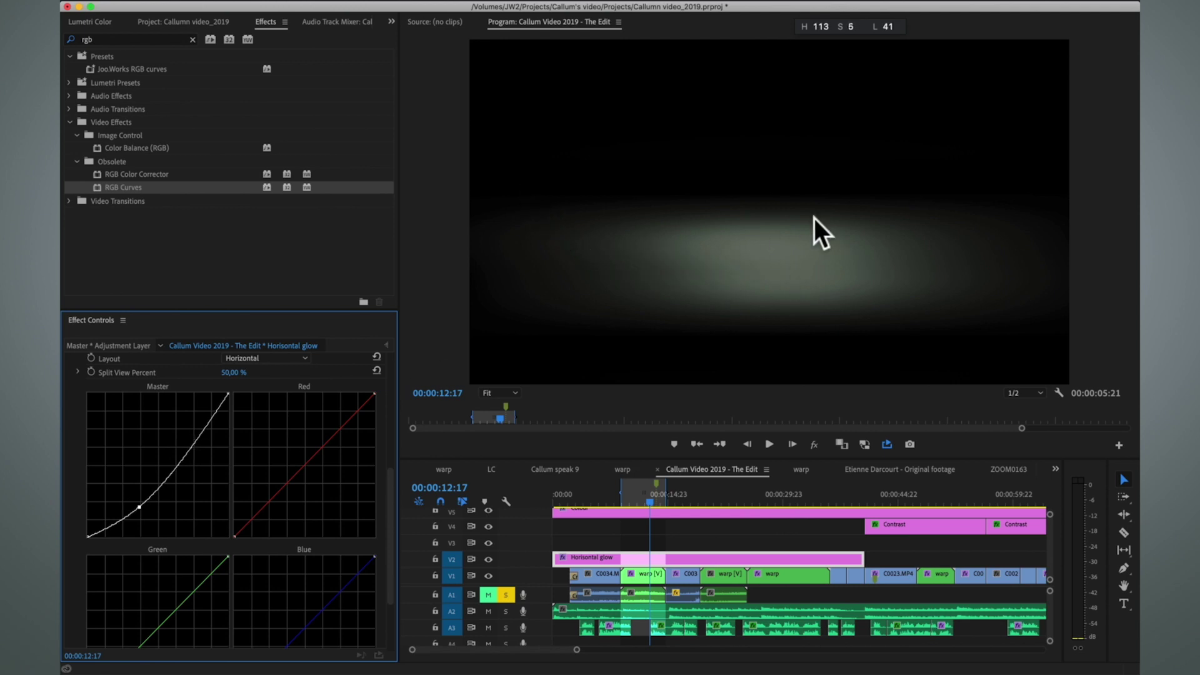
# - Bow the blue curve upward and shape the green curve up to tint the glow teal
pyautogui.scroll(-4, 246, 505)
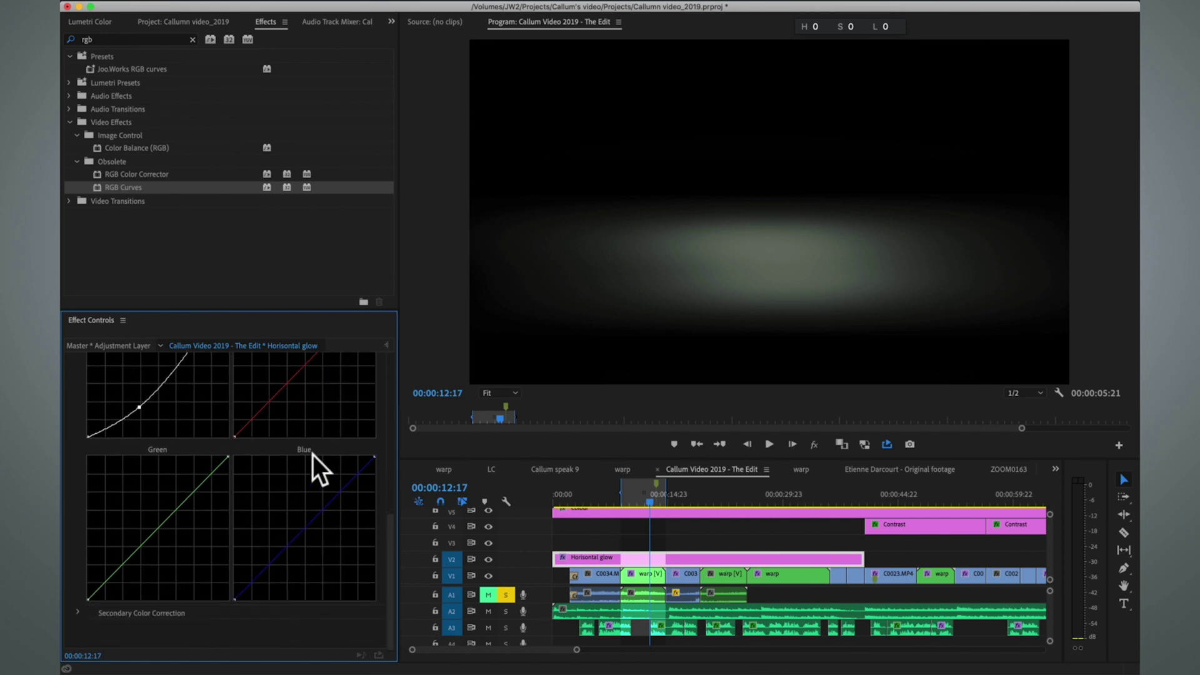
pyautogui.scroll(1, 312, 455)
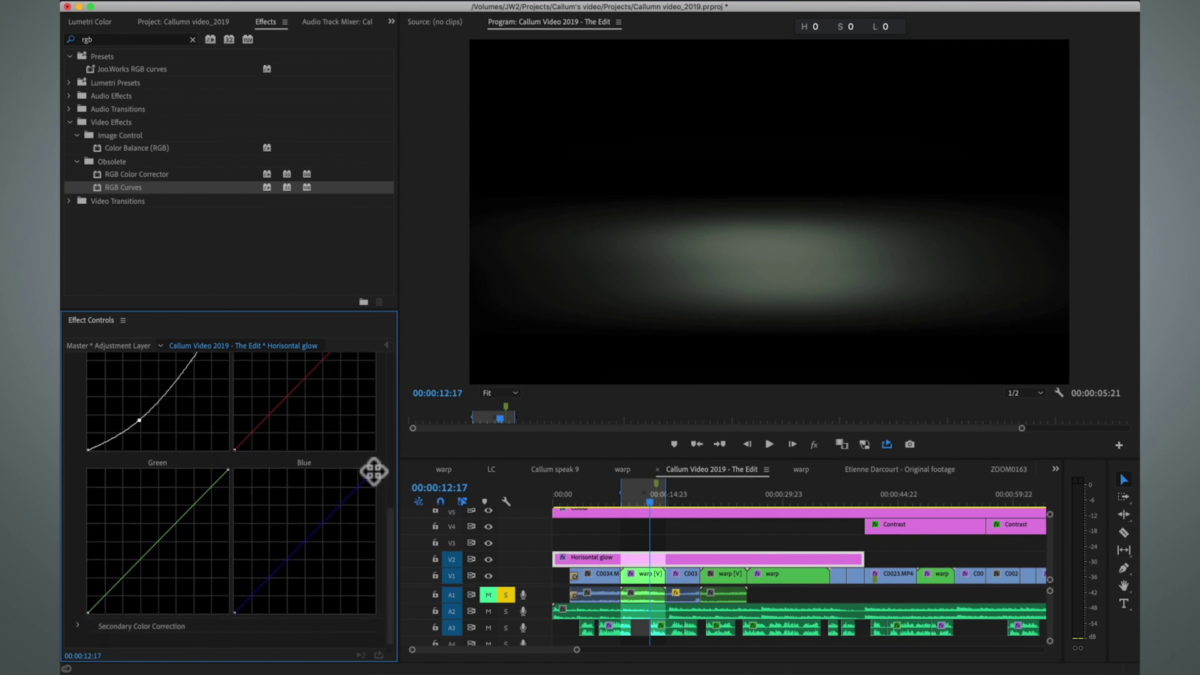
pyautogui.moveTo(330, 501)
pyautogui.mouseDown()
pyautogui.moveTo(340, 501)
pyautogui.moveTo(330, 495)
pyautogui.mouseUp()
pyautogui.moveTo(180, 519); pyautogui.dragTo(179, 514)
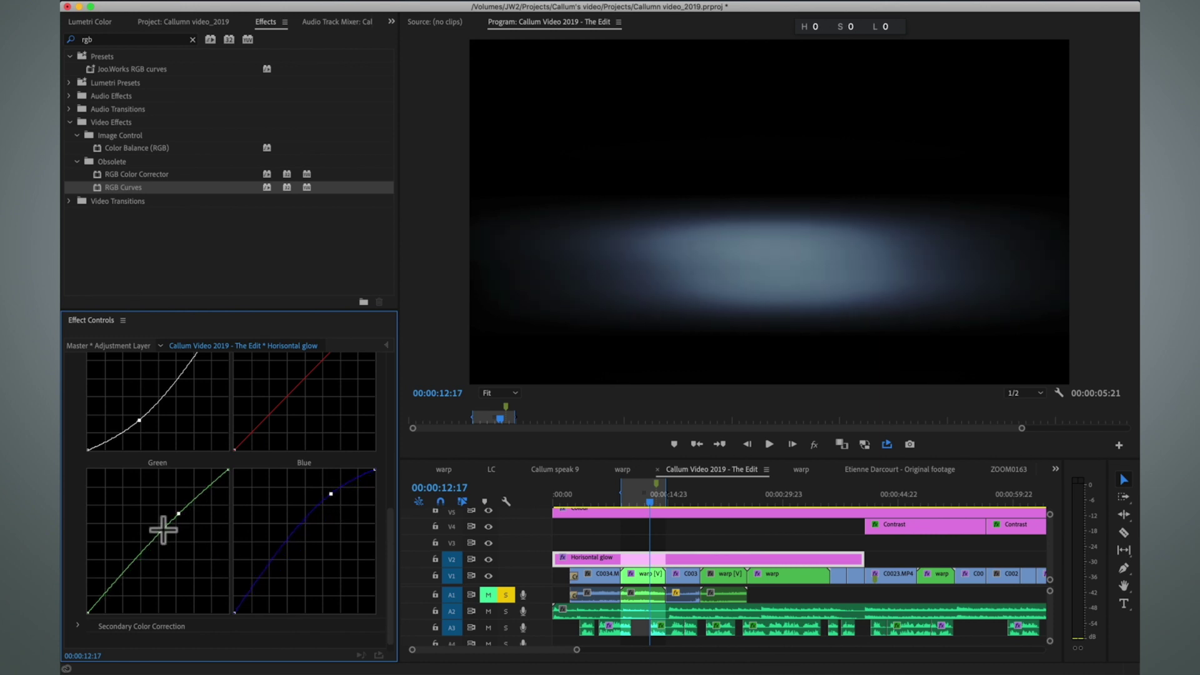
pyautogui.moveTo(118, 579); pyautogui.dragTo(116, 581)
pyautogui.moveTo(178, 512); pyautogui.dragTo(181, 504)
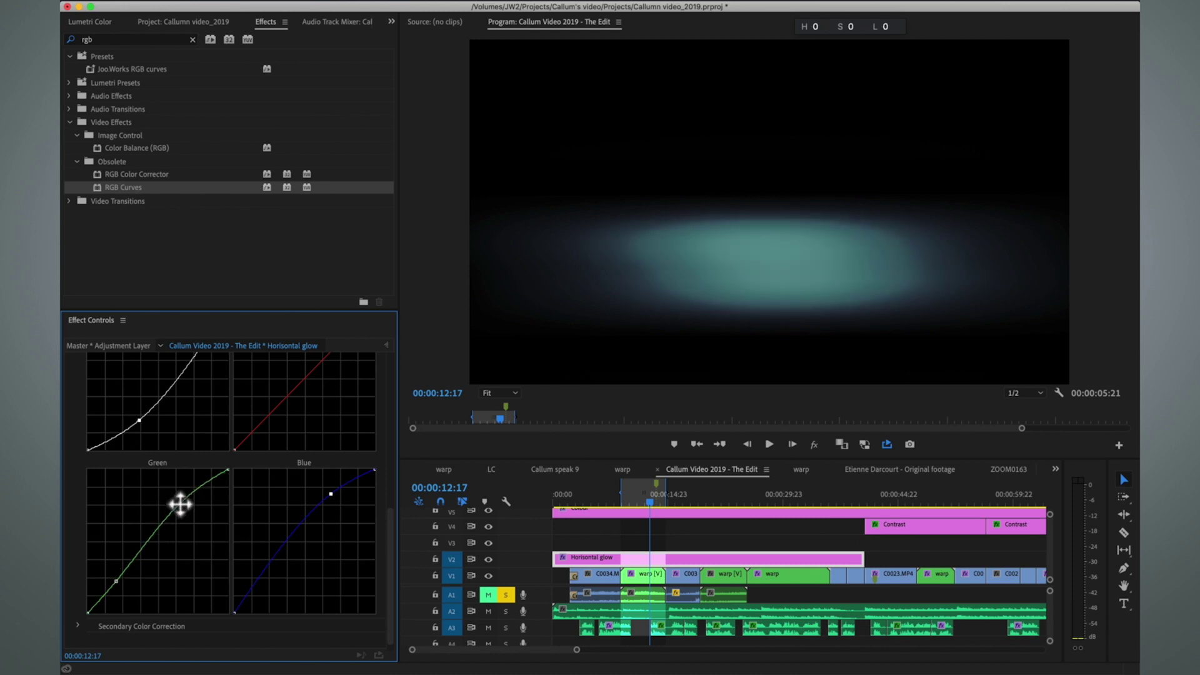
pyautogui.click(117, 585)
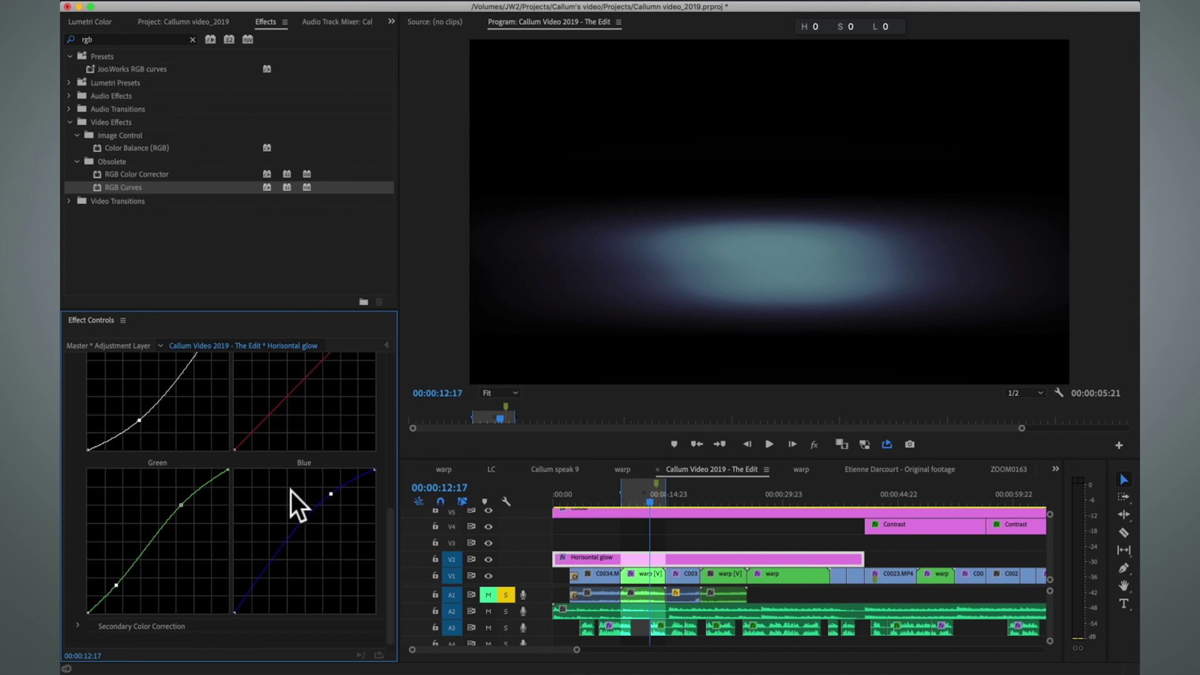
pyautogui.scroll(3, 298, 482)
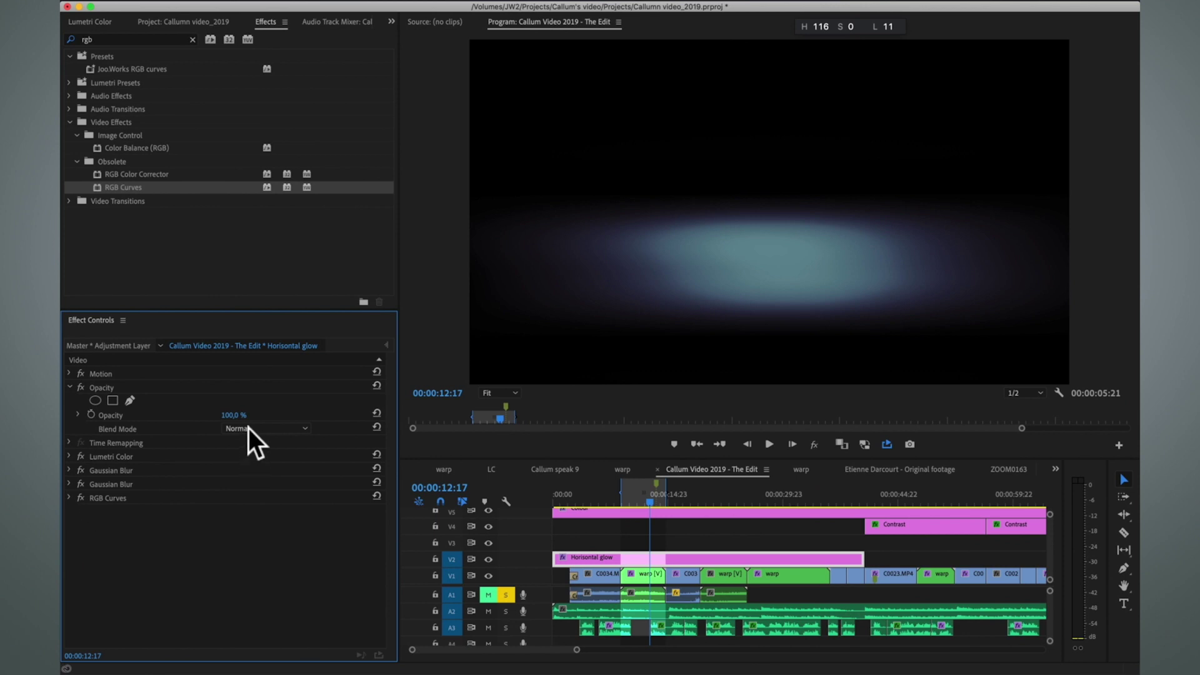
# - Compare the Lighten, Screen and Color Dodge blend modes, settling on Lighten
pyautogui.click(251, 424)
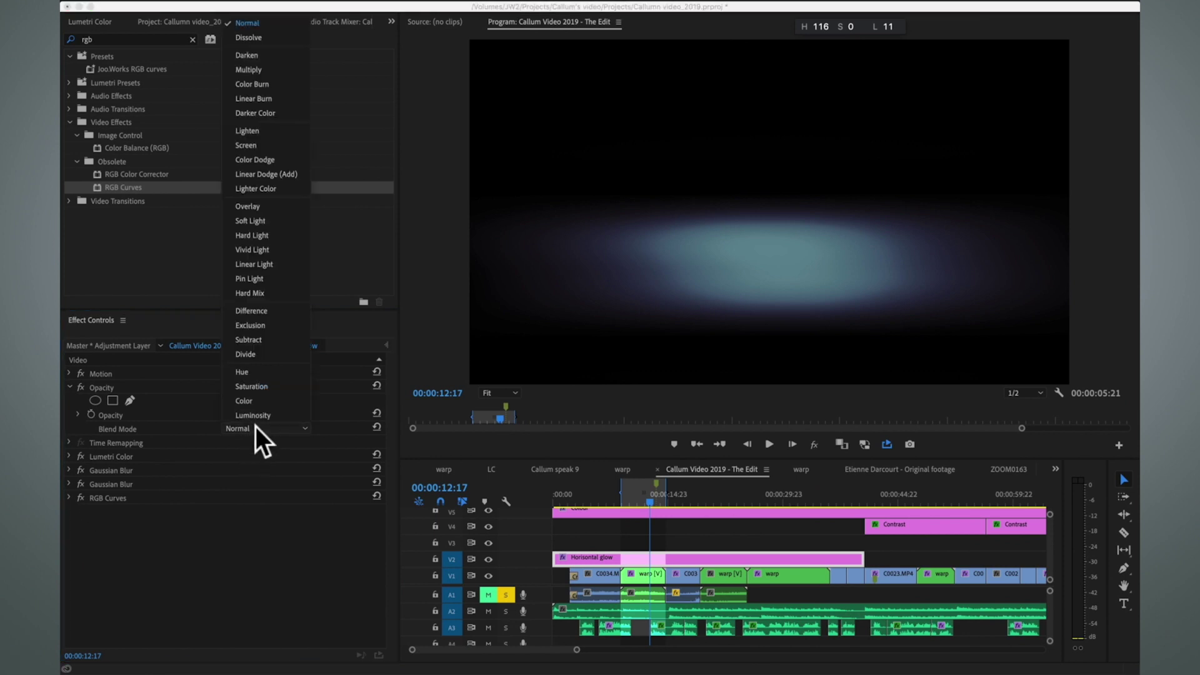
pyautogui.click(259, 129)
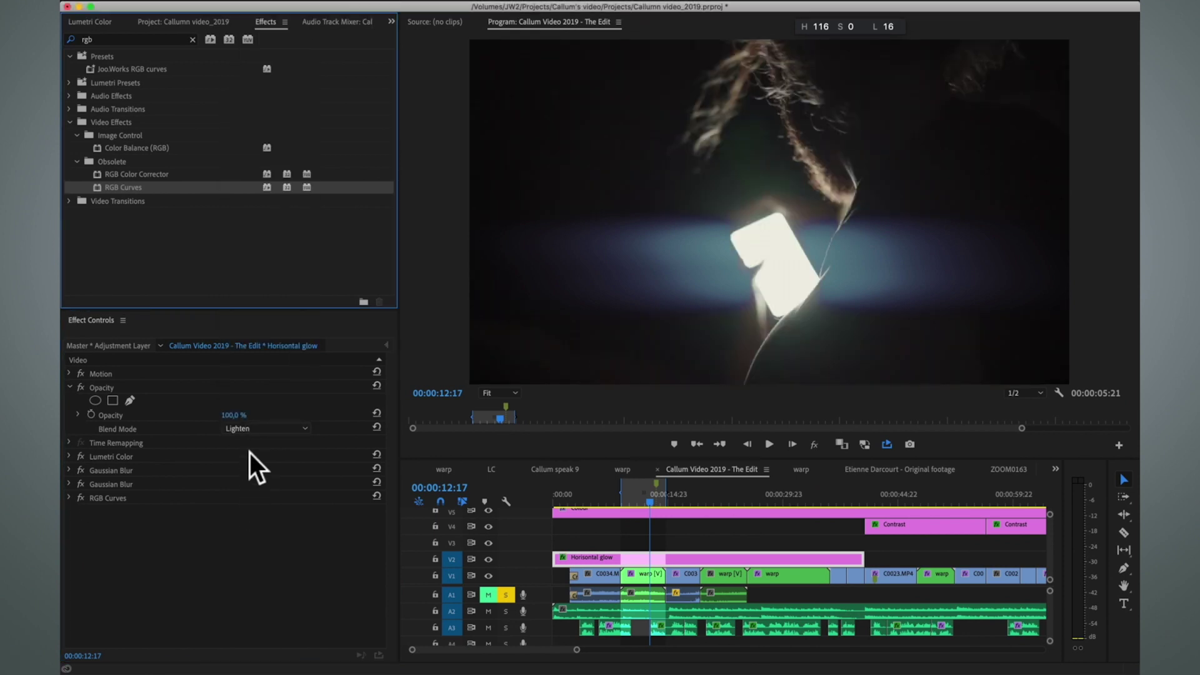
pyautogui.click(253, 429)
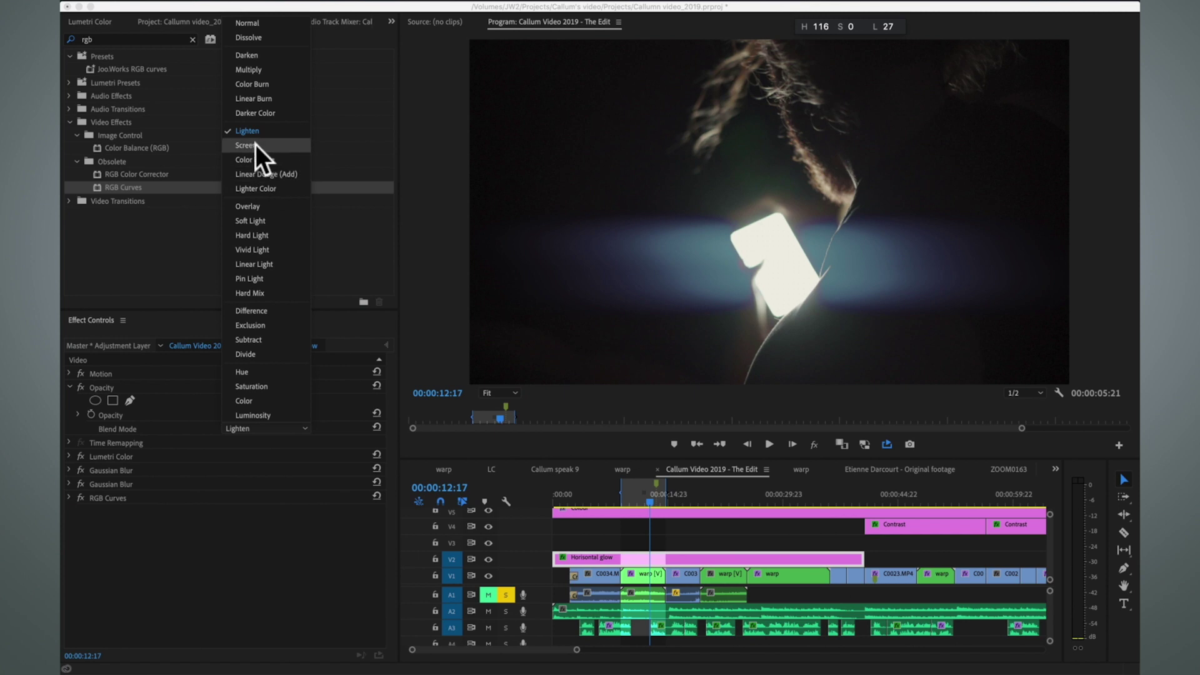
pyautogui.click(257, 144)
pyautogui.click(248, 427)
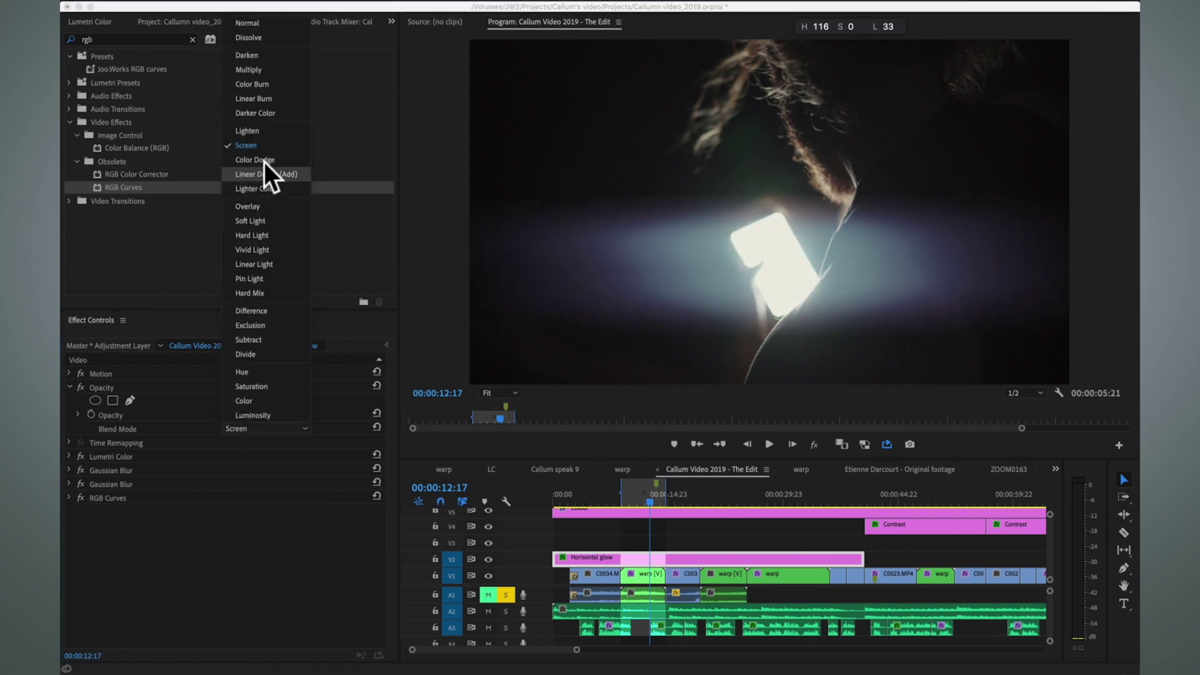
pyautogui.click(261, 155)
pyautogui.click(241, 428)
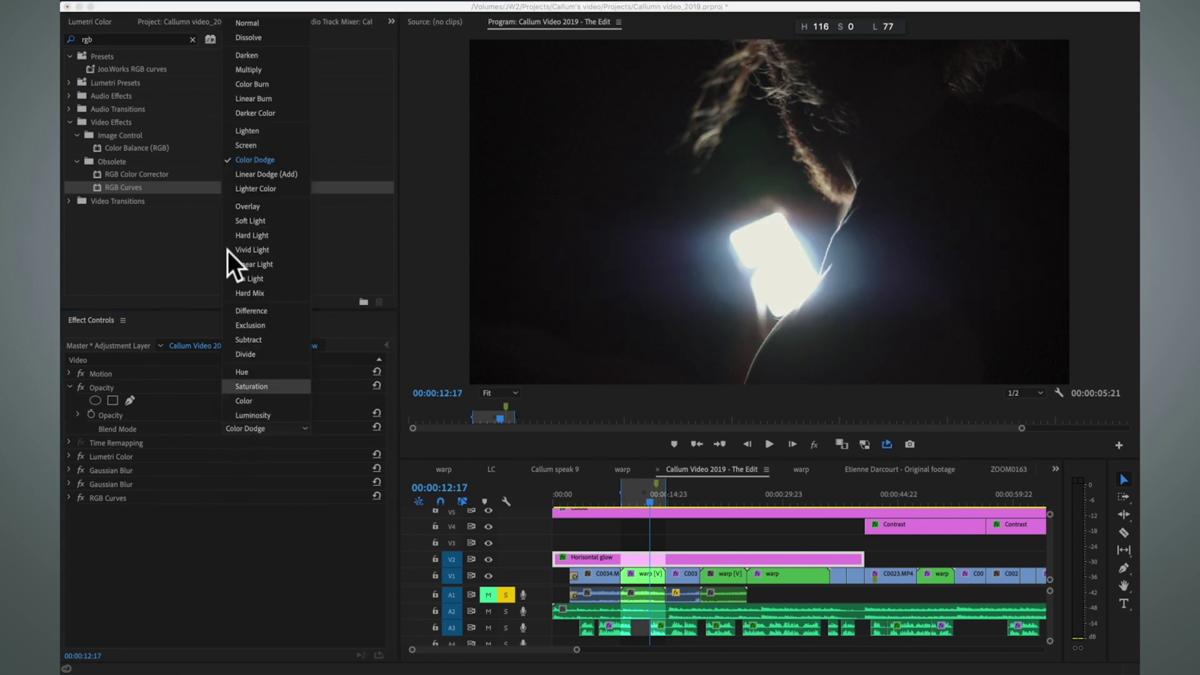
pyautogui.click(250, 134)
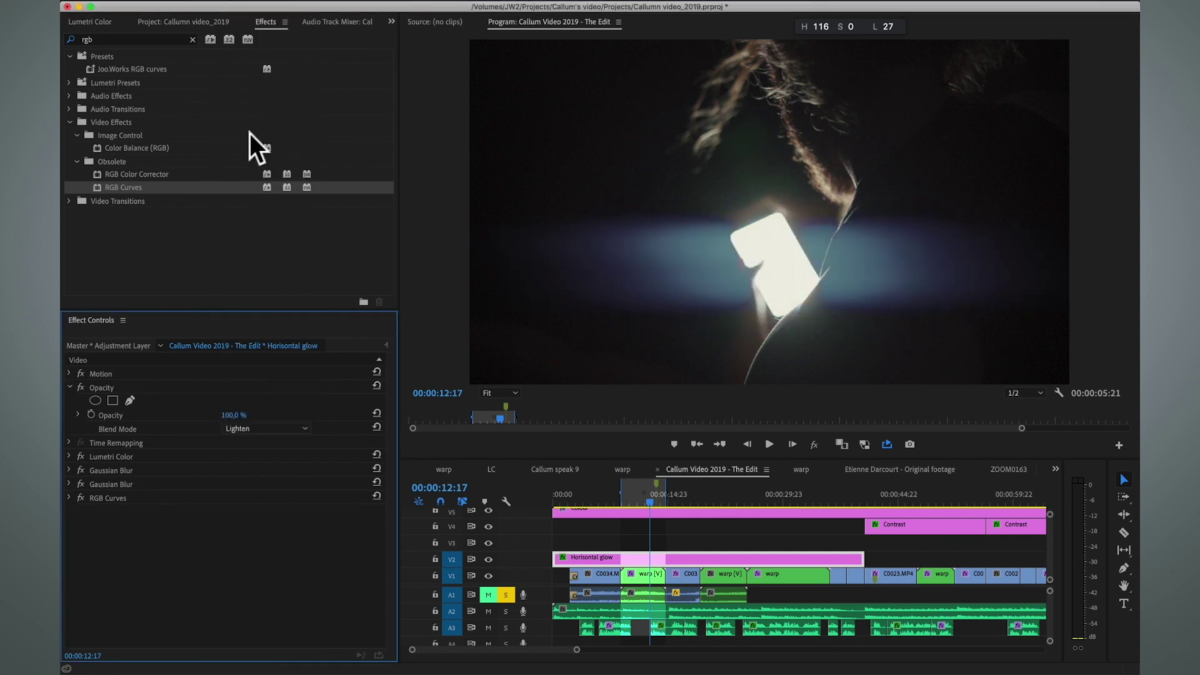
# - Set the glow layer's opacity to 40% and move the playhead slightly later to check it
pyautogui.click(232, 414)
pyautogui.hotkey('shift', 'Down')
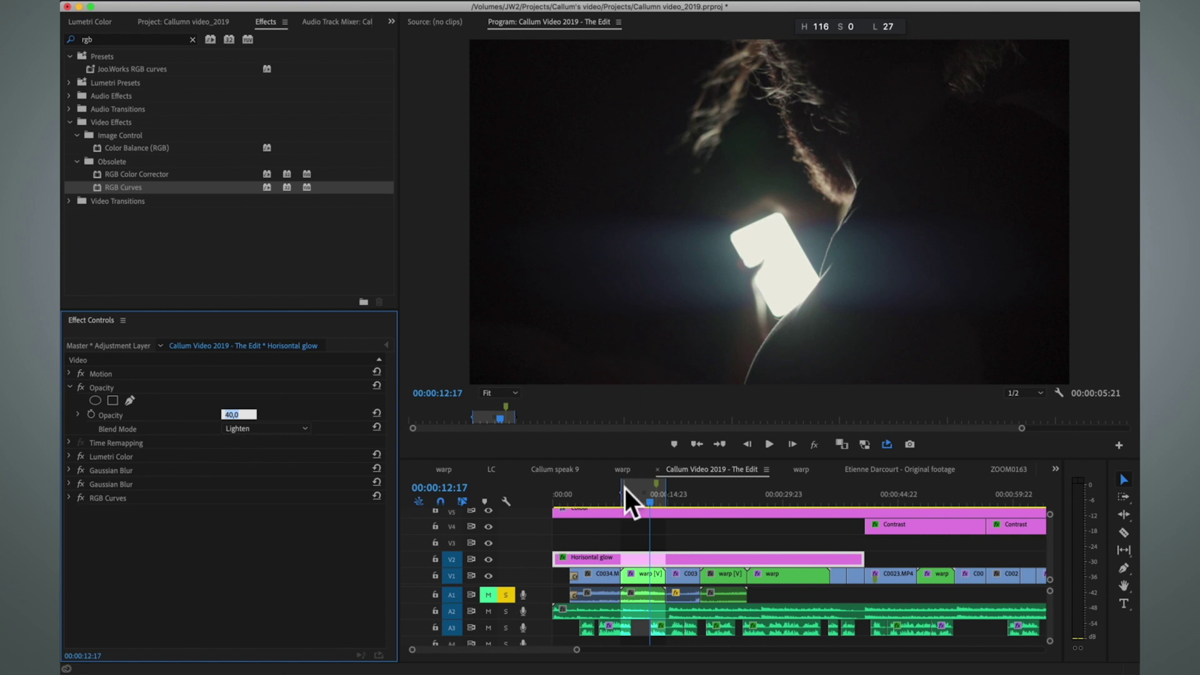
pyautogui.moveTo(625, 489); pyautogui.dragTo(653, 489)
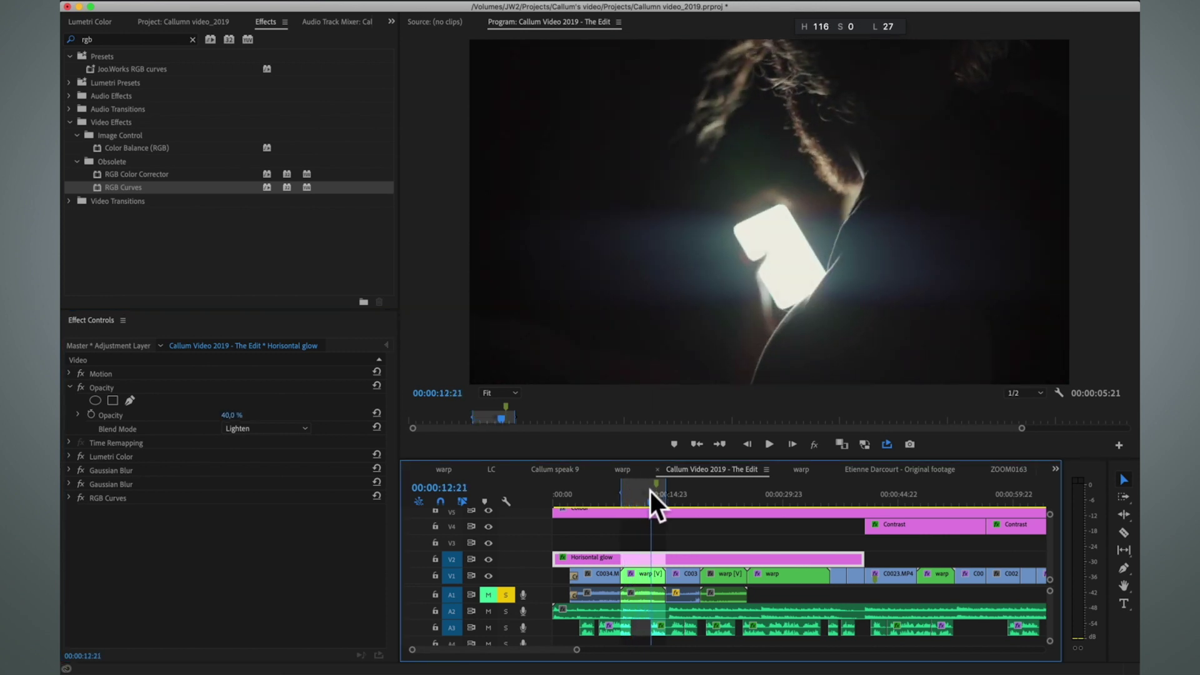
# - Shape the RGB Curves master curve into an S-curve for more contrast
pyautogui.click(69, 497)
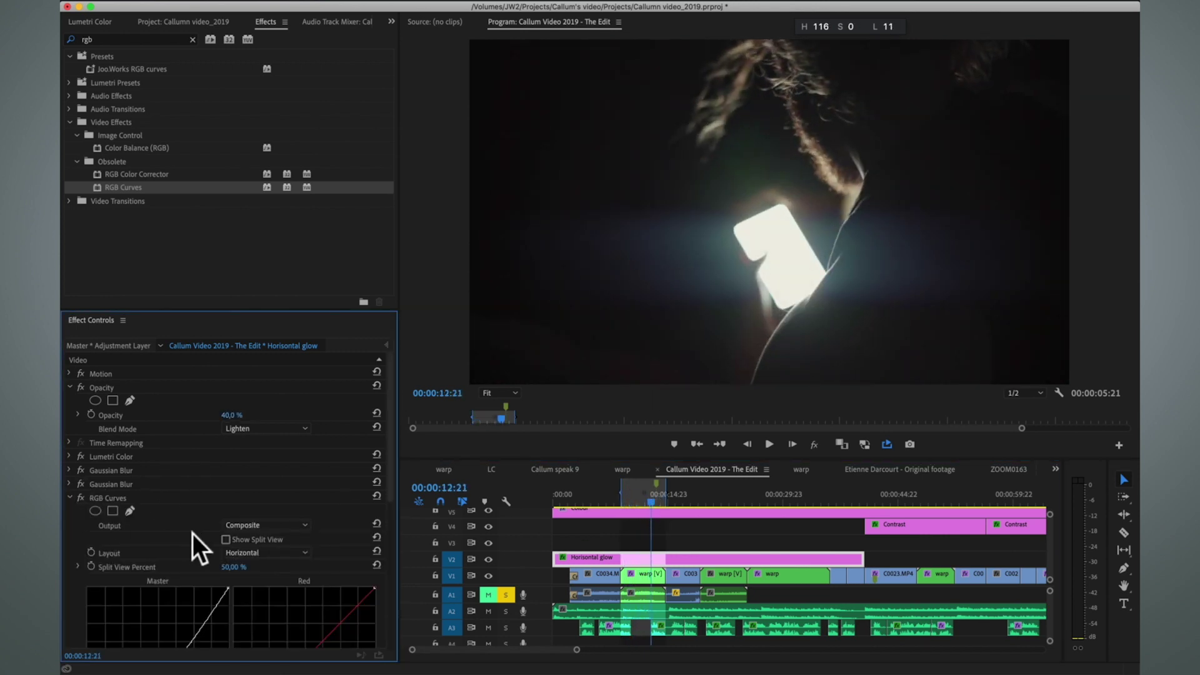
pyautogui.scroll(-5, 193, 534)
pyautogui.moveTo(205, 433)
pyautogui.mouseDown()
pyautogui.moveTo(212, 447)
pyautogui.moveTo(200, 440)
pyautogui.mouseUp()
pyautogui.scroll(1, 204, 482)
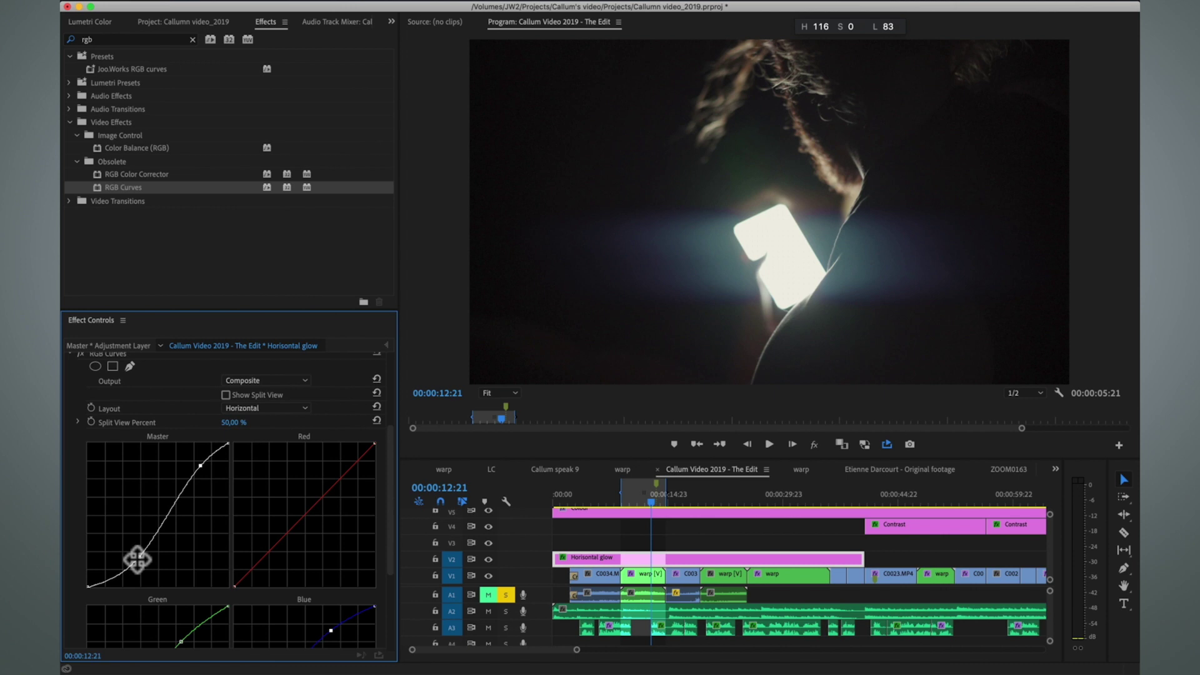
pyautogui.moveTo(139, 556); pyautogui.dragTo(137, 558)
pyautogui.moveTo(200, 465)
pyautogui.mouseDown()
pyautogui.moveTo(200, 478)
pyautogui.moveTo(196, 466)
pyautogui.mouseUp()
pyautogui.scroll(5, 179, 393)
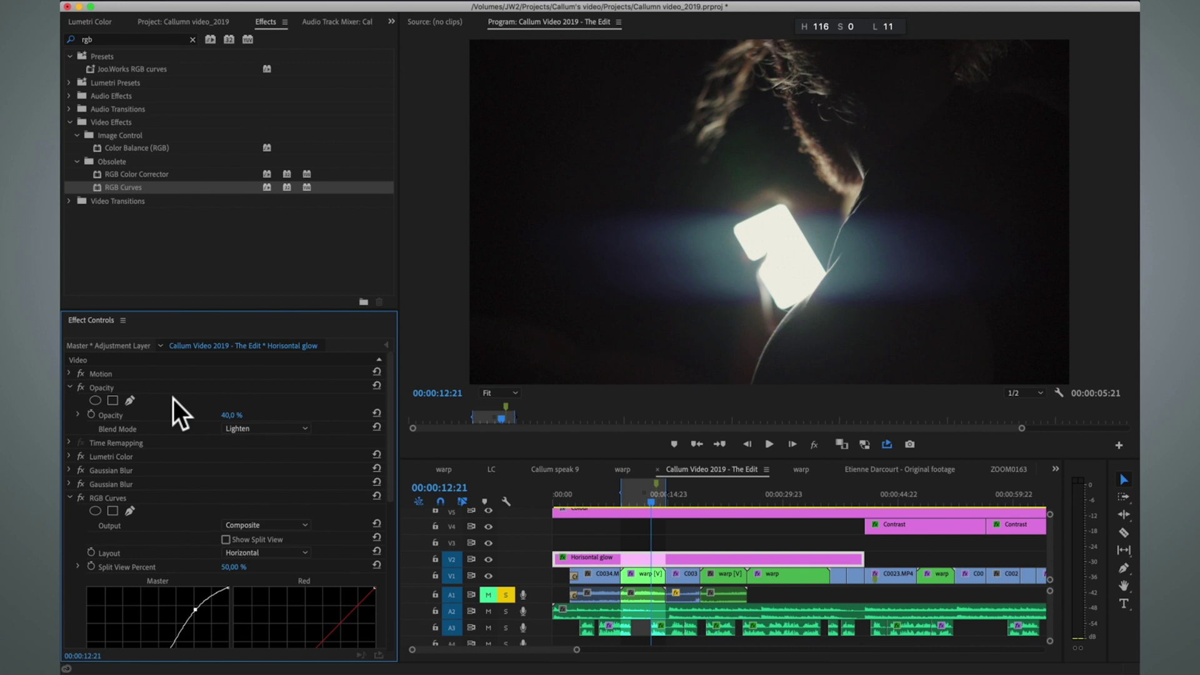
# - Collapse RGB Curves, reveal the vertical Gaussian Blur settings and play the clip
pyautogui.click(70, 497)
pyautogui.click(69, 483)
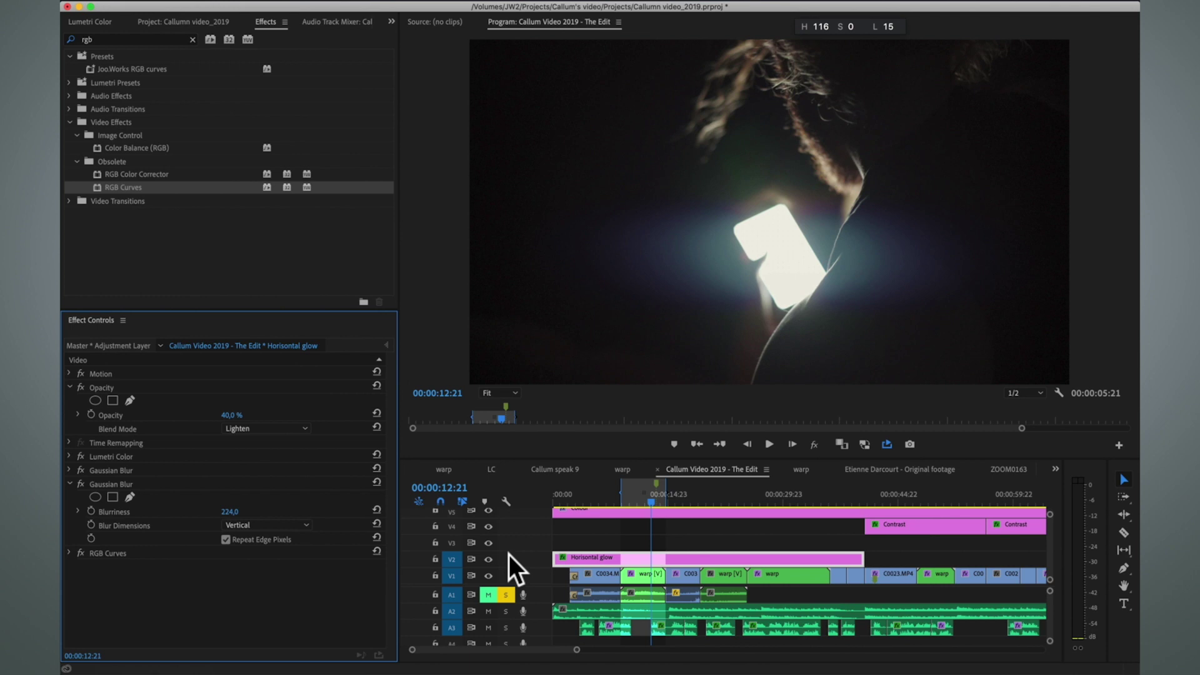
pyautogui.press('space')
# - Preview the phone clip, then set the Horisontal glow layer's opacity to 20%
pyautogui.click(489, 557)
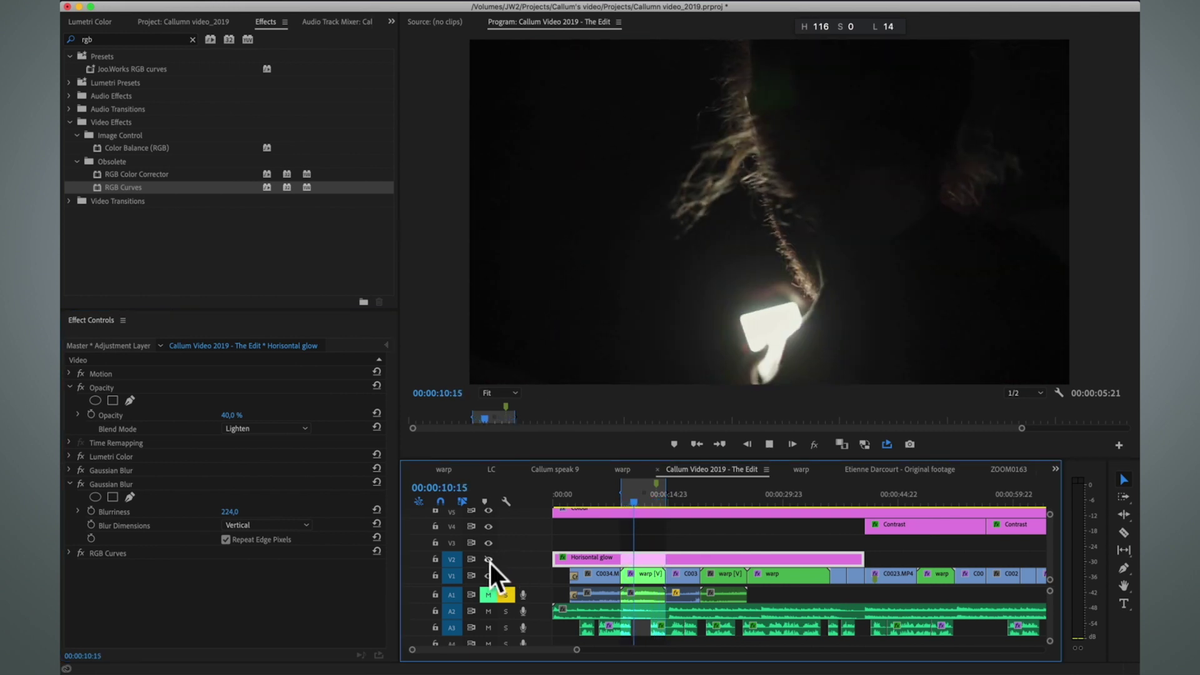
pyautogui.press('space')
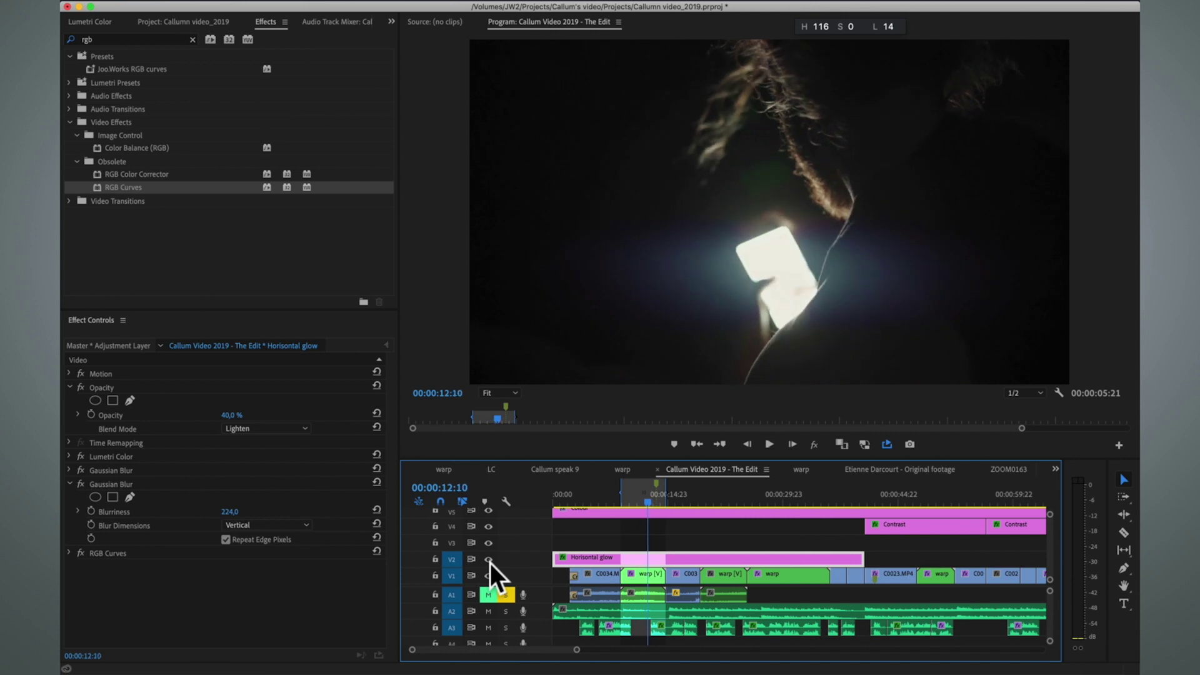
pyautogui.click(230, 415)
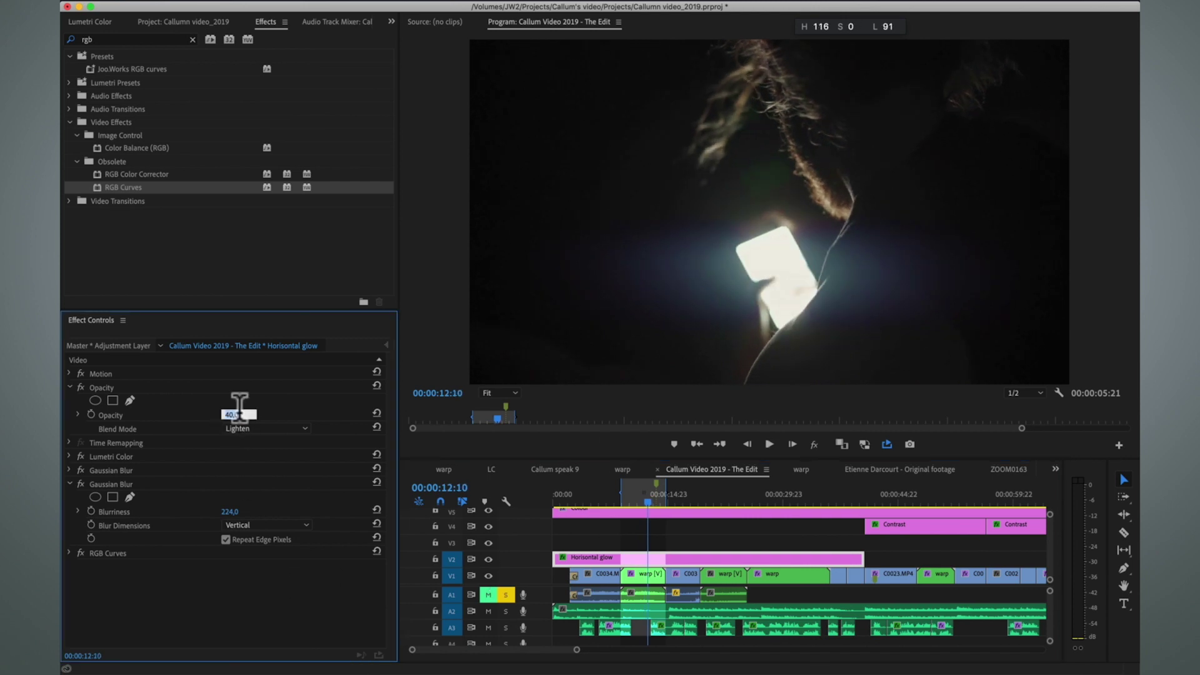
pyautogui.write('20')
pyautogui.press('Return')
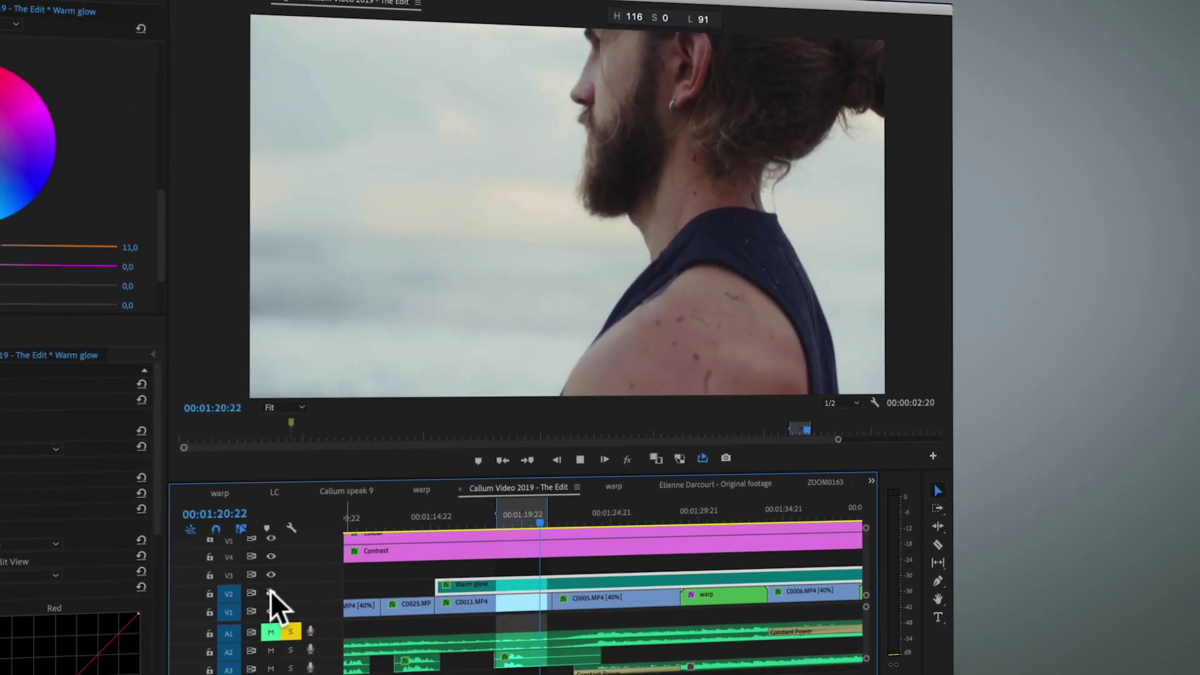
# - Stop on the beach portrait and toggle the V2 glow track off and on to compare
pyautogui.press('space')
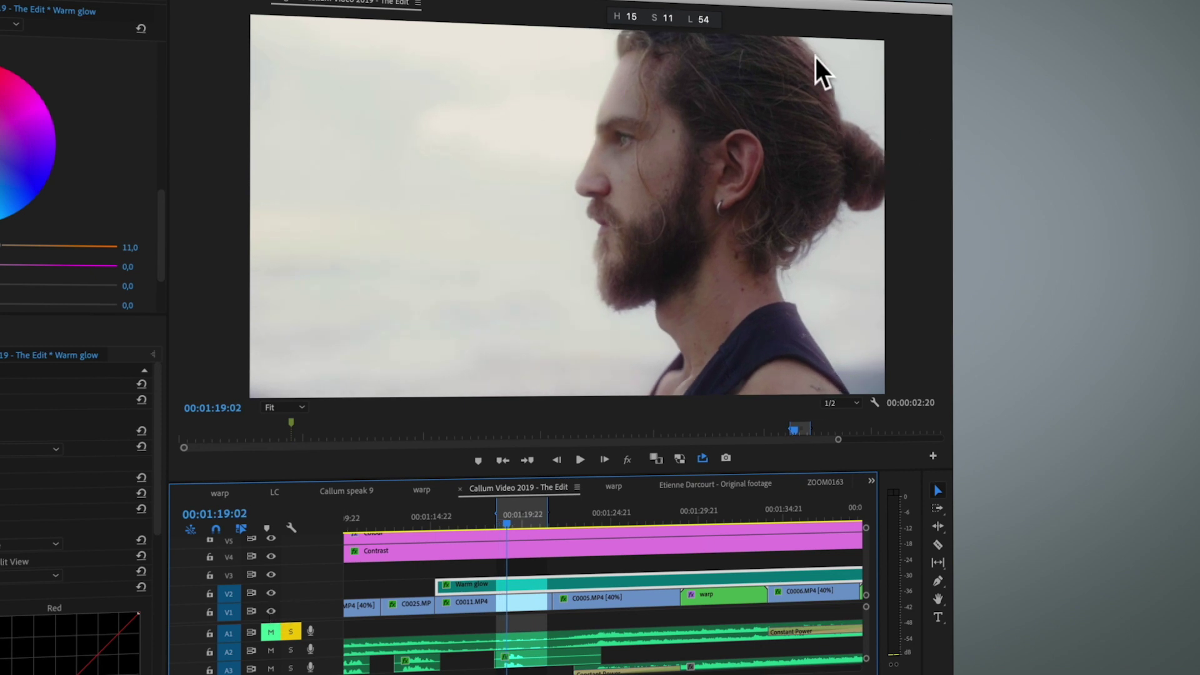
pyautogui.click(272, 592)
pyautogui.click(272, 591)
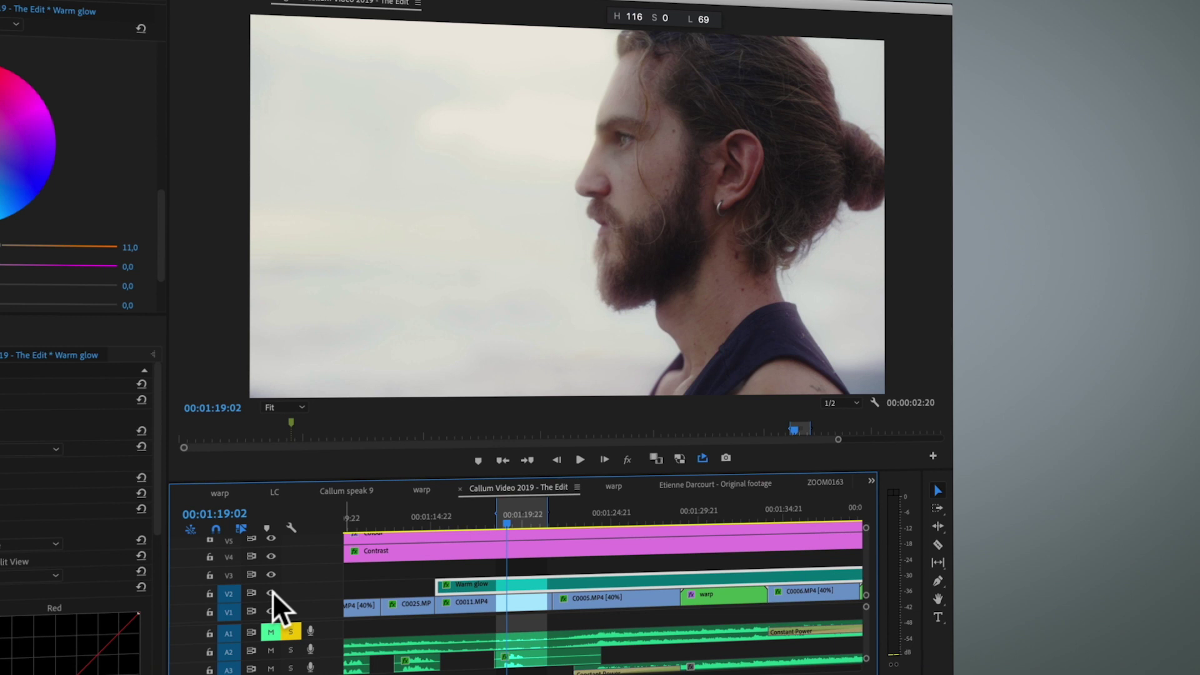
pyautogui.click(273, 591)
pyautogui.click(272, 592)
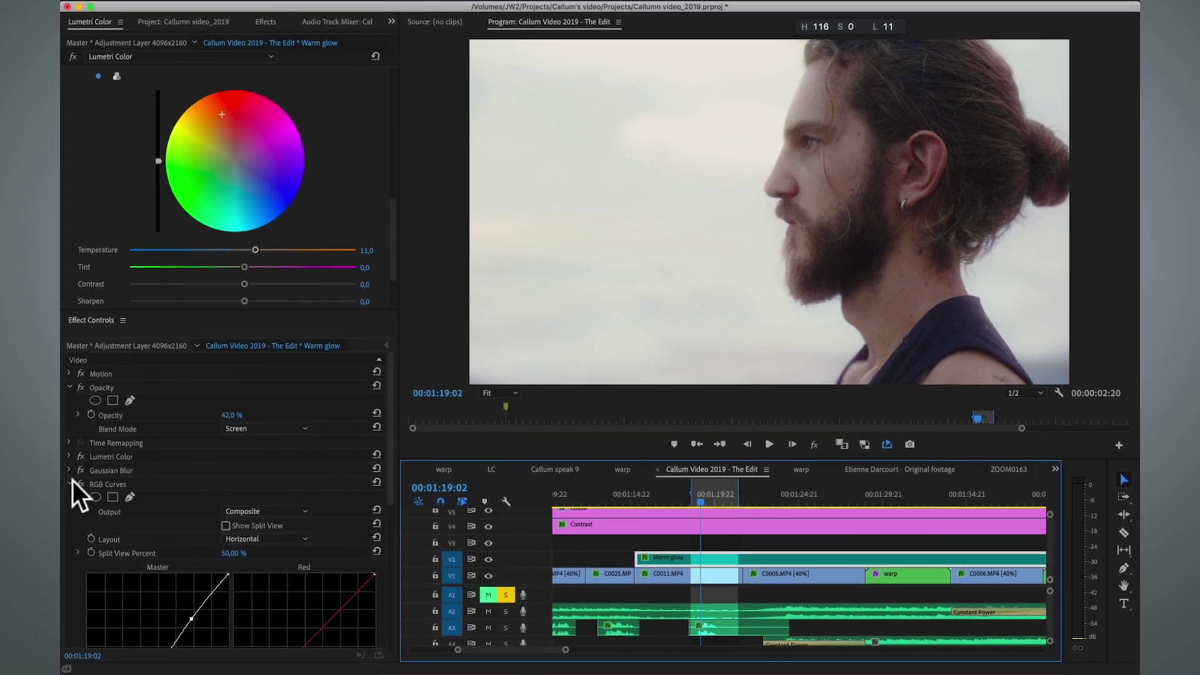
# - Delete the RGB Curves, Gaussian Blur and Lumetri Color effects from the Warm glow layer
pyautogui.click(1, 494)
pyautogui.click(40, 492)
pyautogui.press('Delete')
pyautogui.click(114, 471)
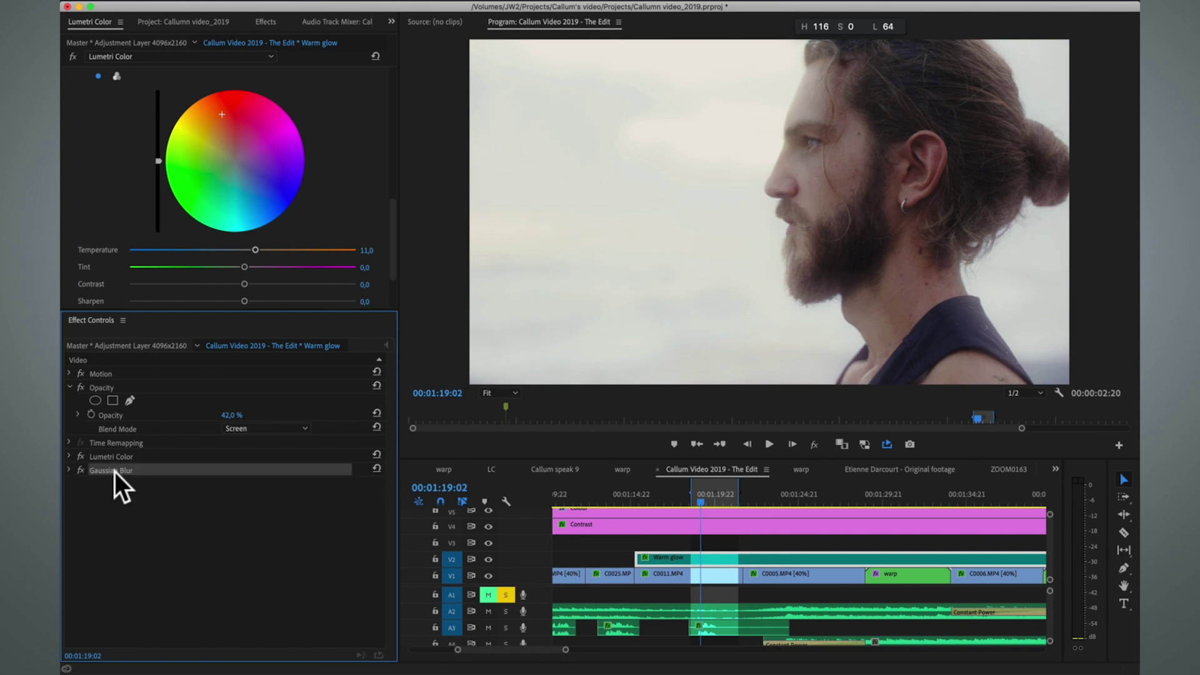
pyautogui.press('Delete')
pyautogui.click(114, 456)
pyautogui.press('Delete')
# - Reset the layer's opacity and blend mode, and preview the HSL mask as Color/Black
pyautogui.click(379, 386)
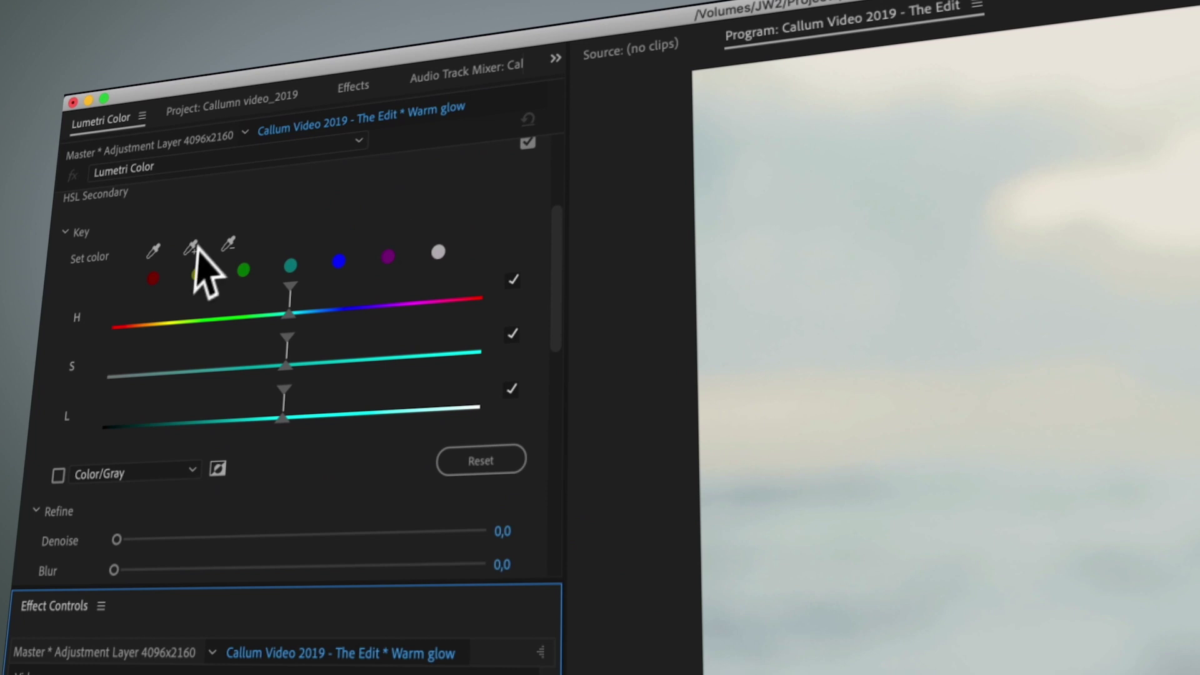
pyautogui.click(100, 477)
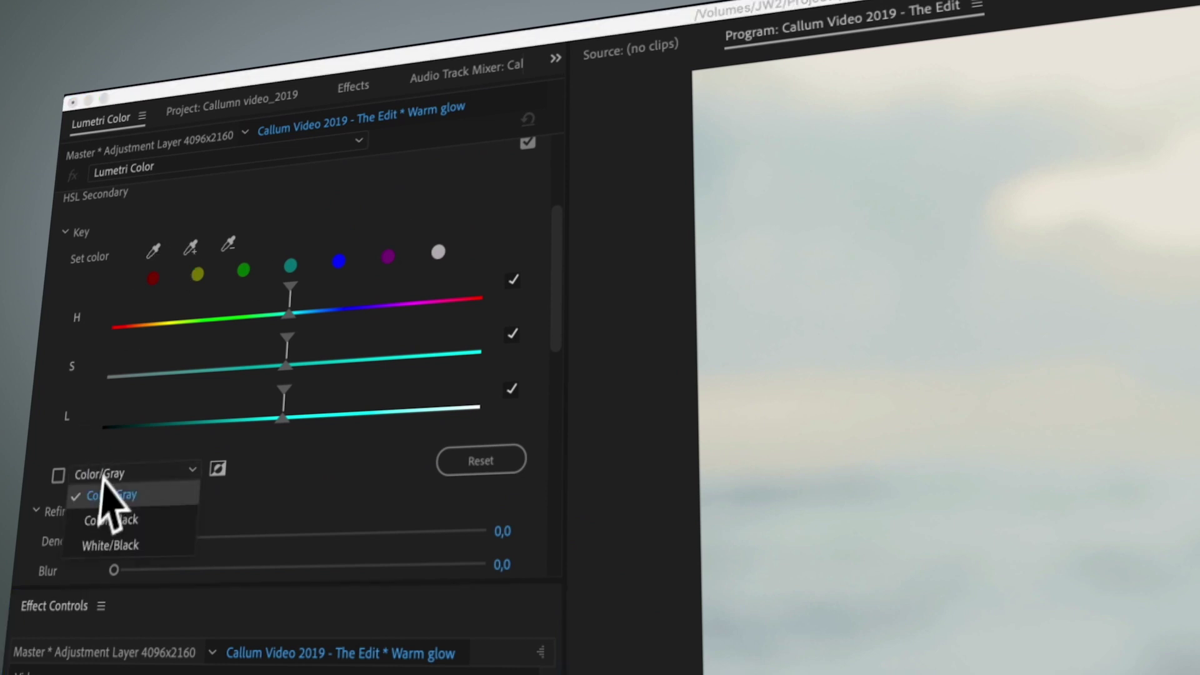
pyautogui.click(94, 491)
pyautogui.click(58, 476)
pyautogui.click(125, 474)
pyautogui.click(109, 519)
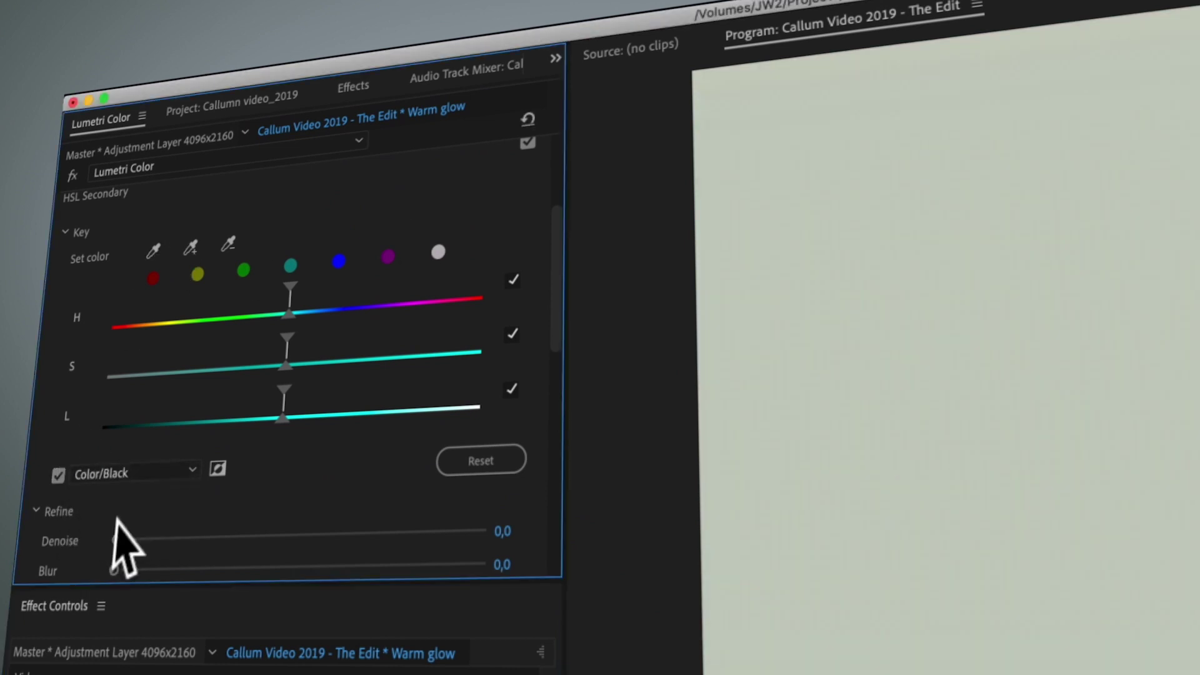
# - Turn off H and S and widen the L range to key the bright sky
pyautogui.click(513, 280)
pyautogui.click(511, 333)
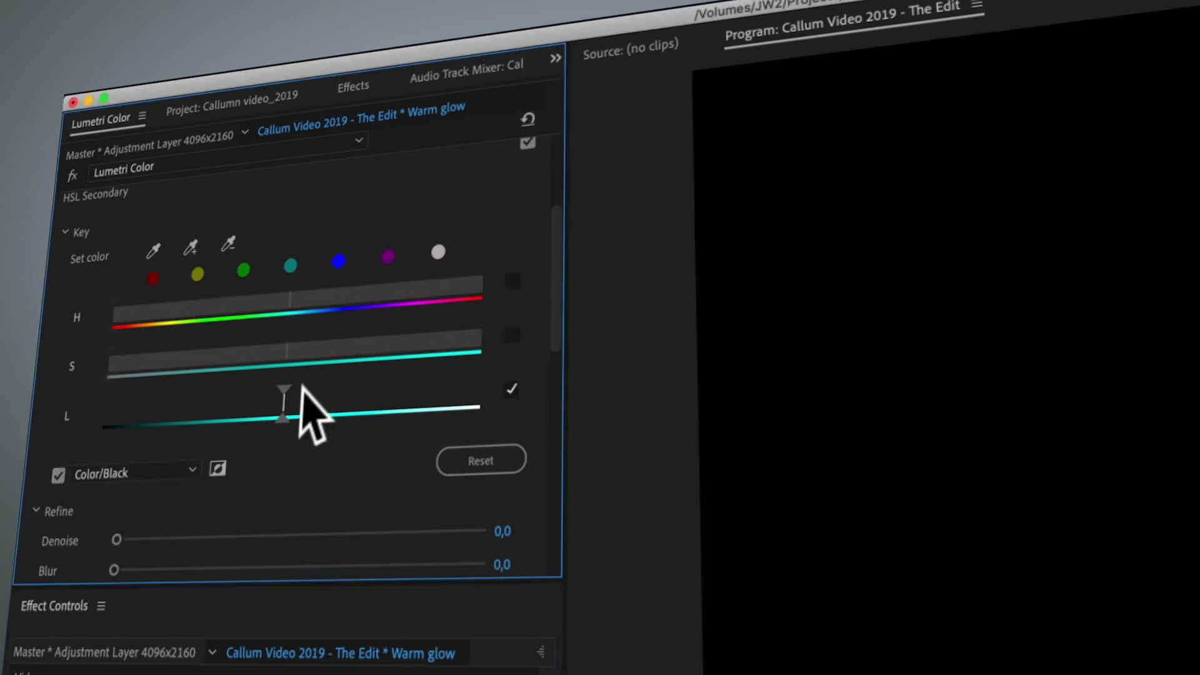
pyautogui.moveTo(222, 403); pyautogui.dragTo(387, 400)
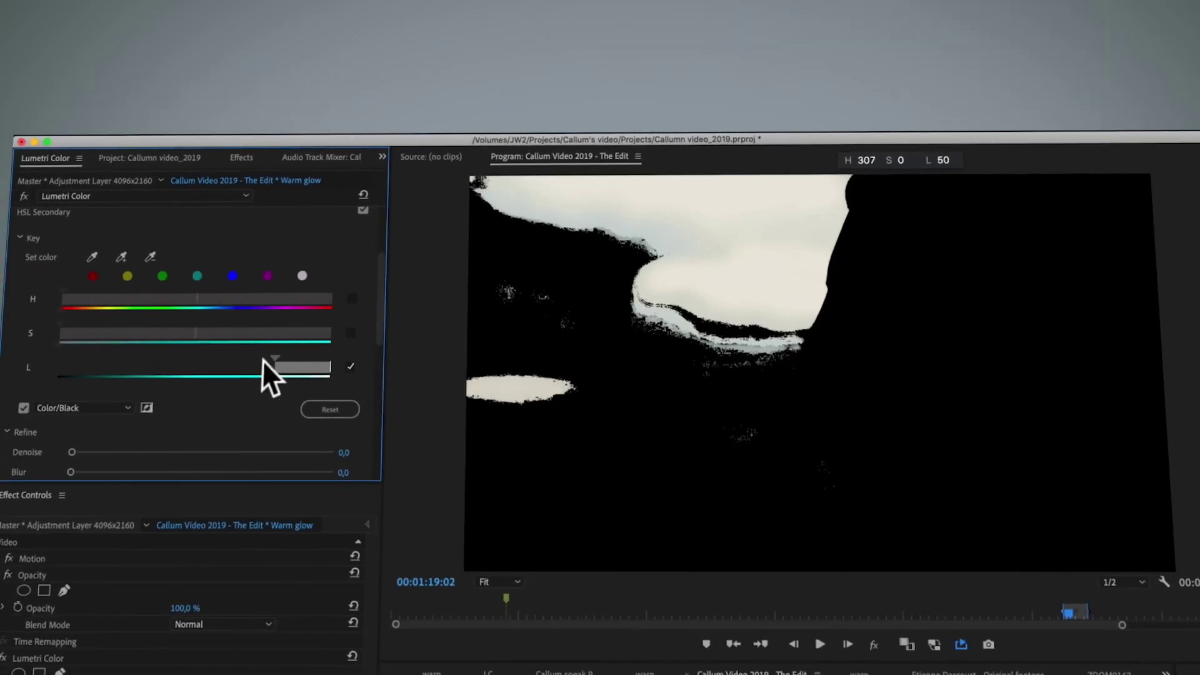
pyautogui.moveTo(266, 358); pyautogui.dragTo(219, 356)
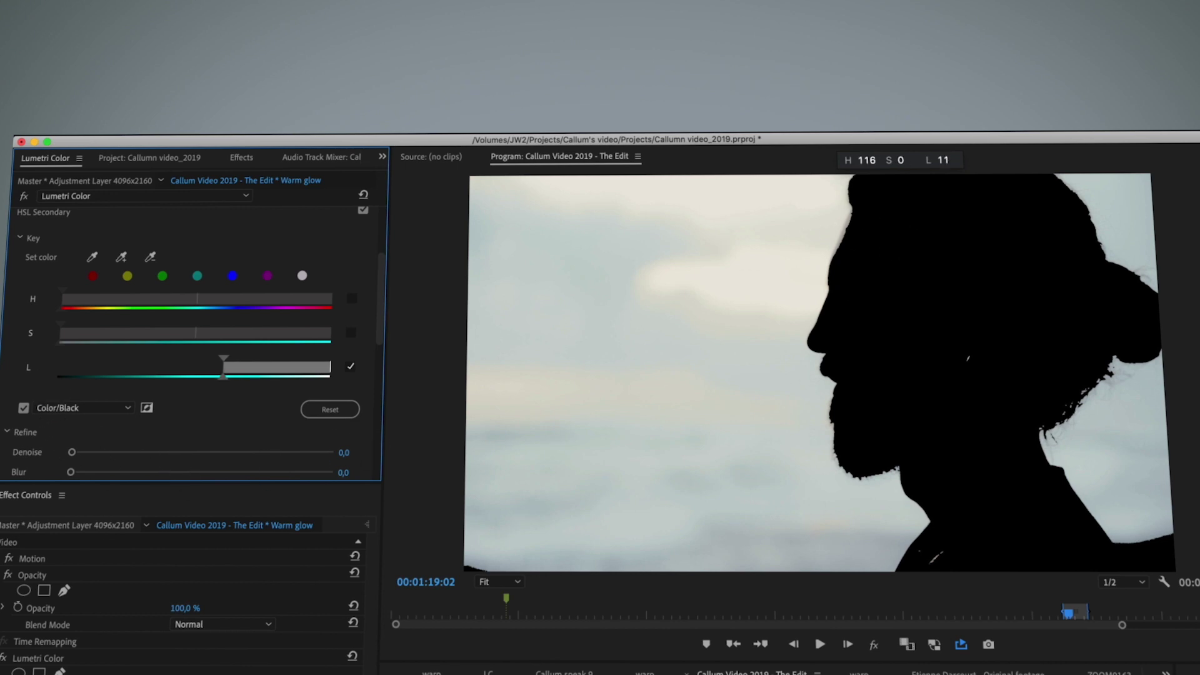
pyautogui.click(241, 157)
# - Add a Gaussian Blur with Repeat Edge Pixels and Blurriness 194 to the Warm glow layer
pyautogui.doubleClick(65, 175)
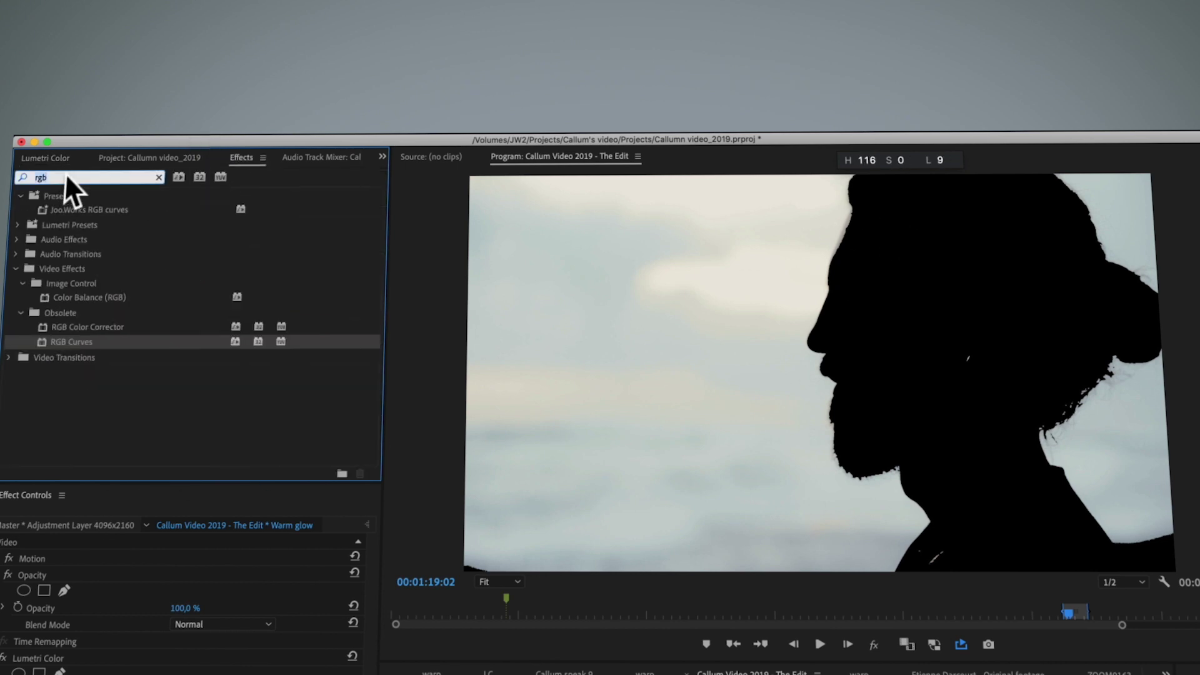
pyautogui.write('gaus')
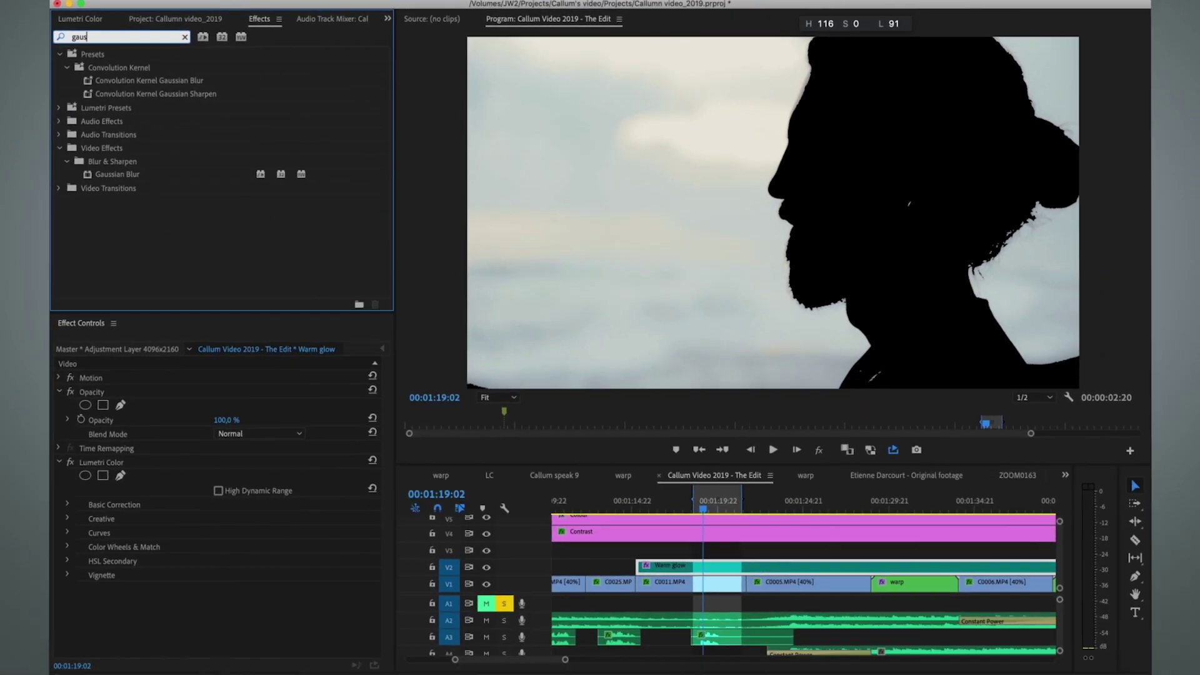
pyautogui.doubleClick(118, 175)
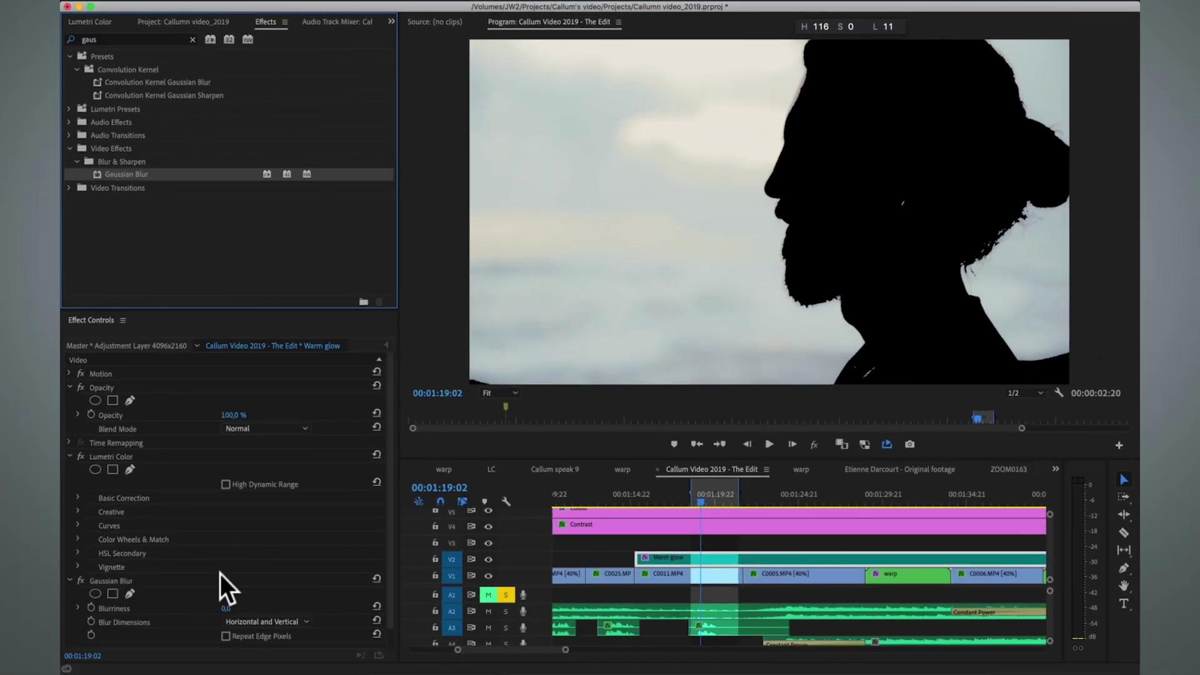
pyautogui.scroll(-1, 220, 574)
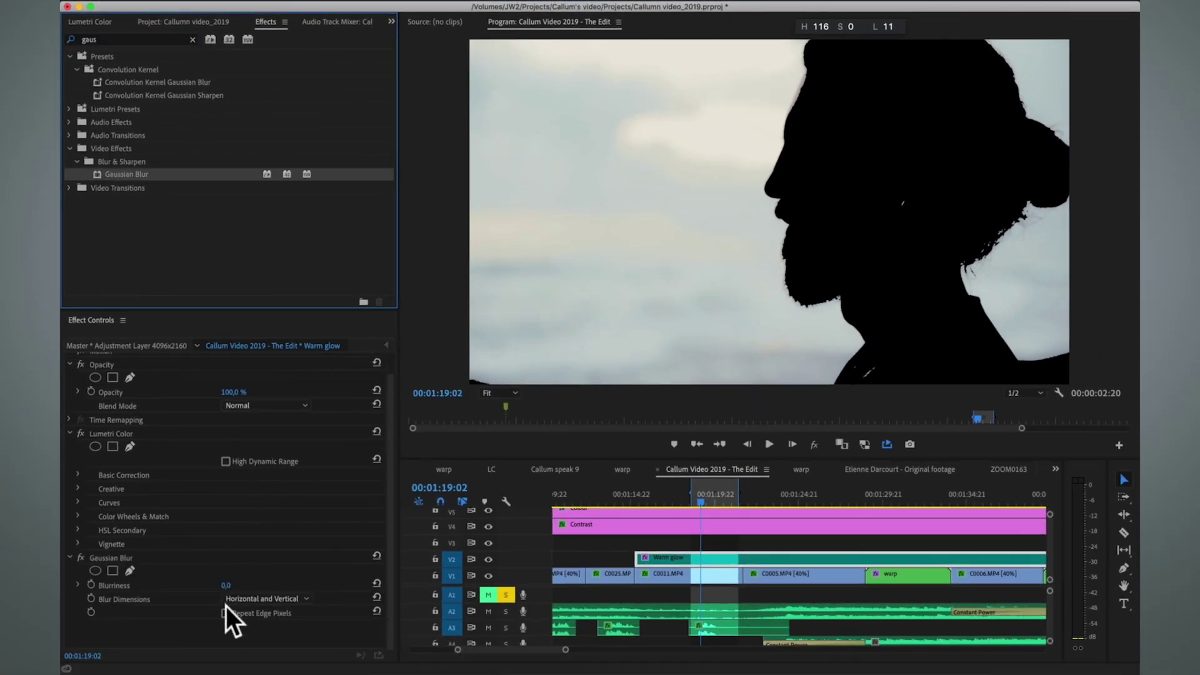
pyautogui.click(225, 614)
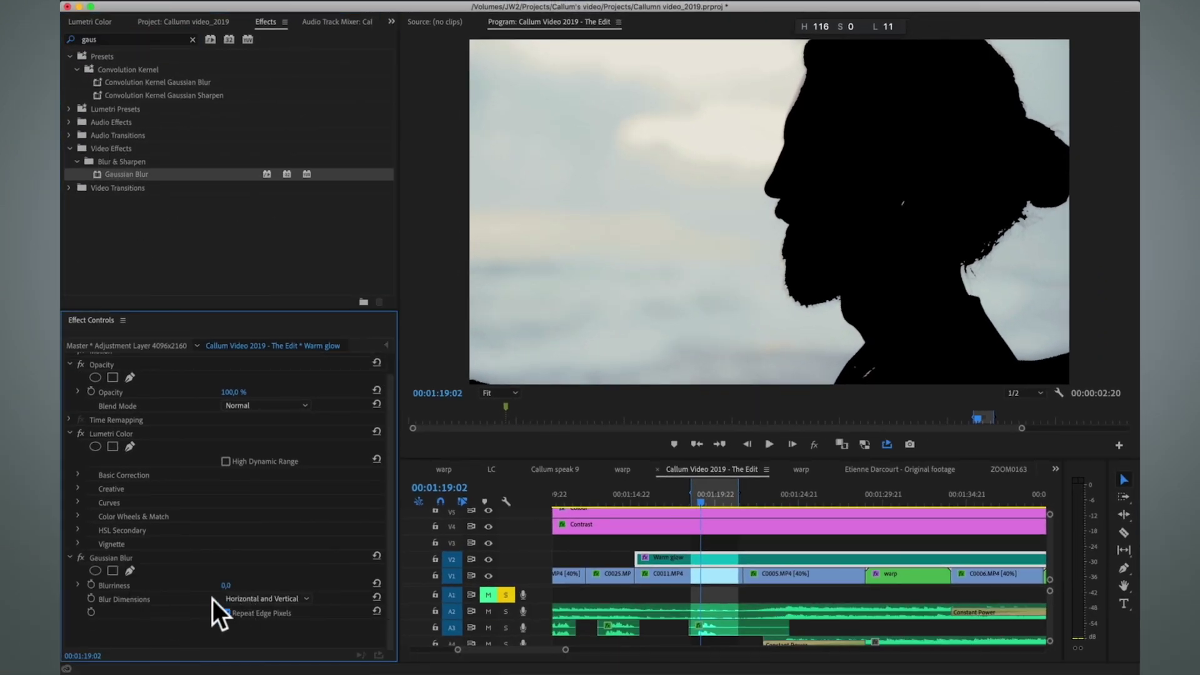
pyautogui.click(226, 613)
pyautogui.moveTo(227, 585); pyautogui.dragTo(334, 585)
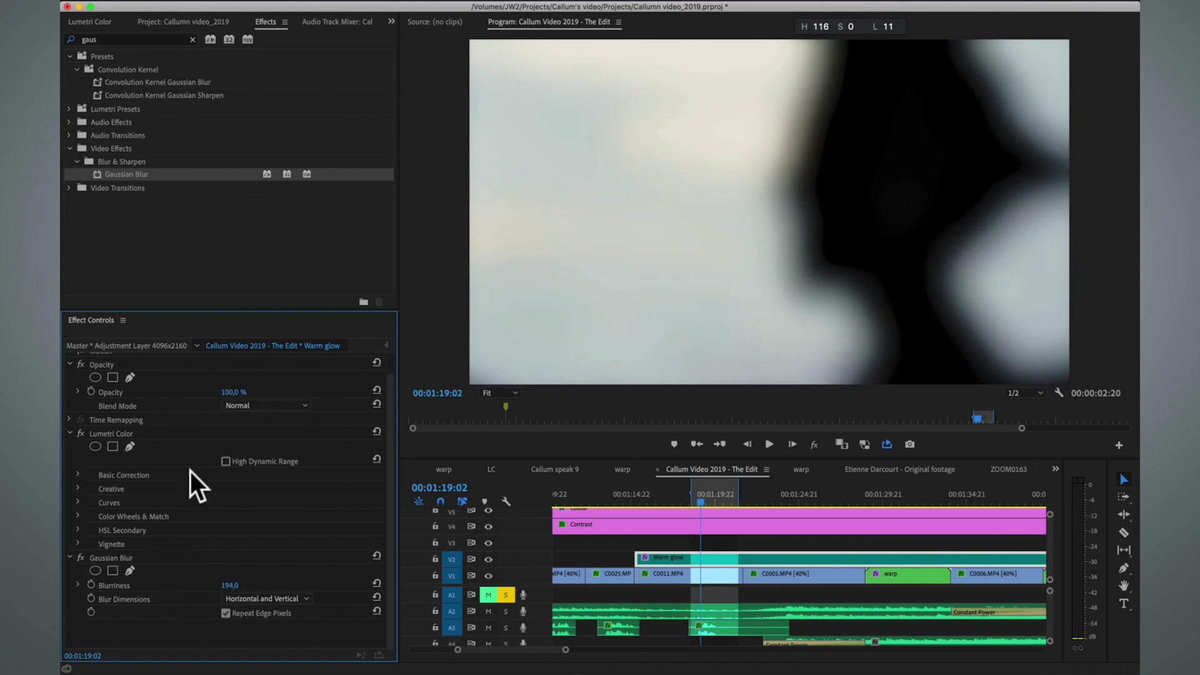
# - Set the layer's blend mode to Screen and toggle the glow track to compare
pyautogui.scroll(1, 189, 456)
pyautogui.click(283, 428)
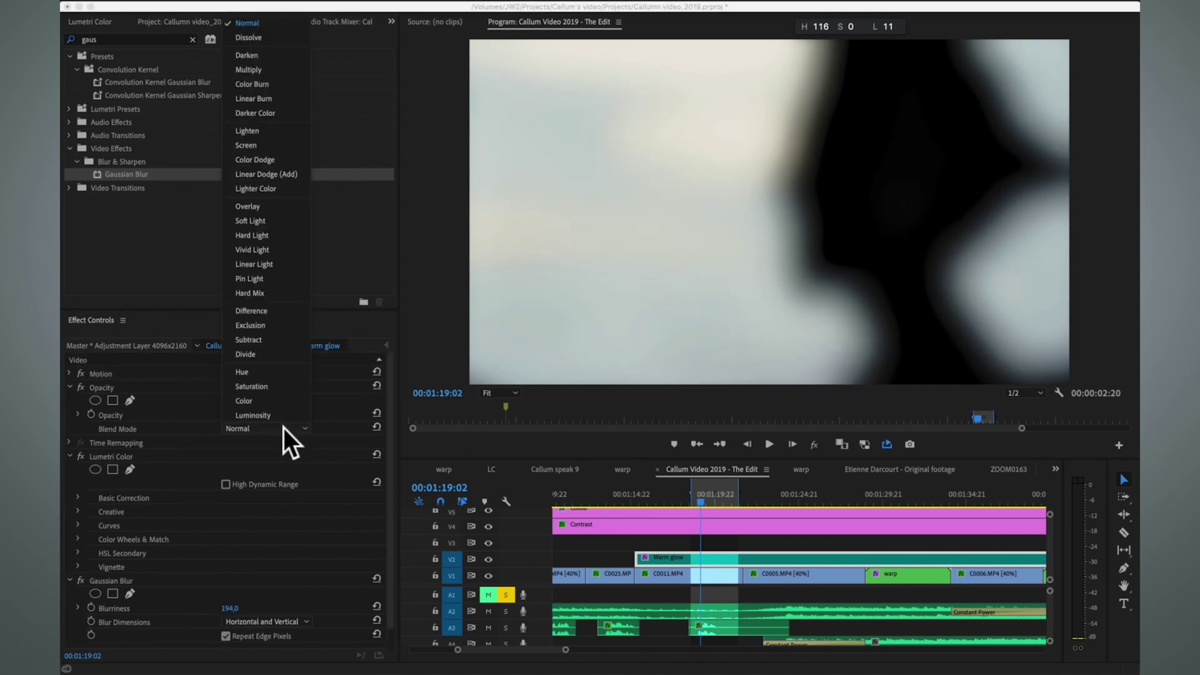
pyautogui.click(265, 144)
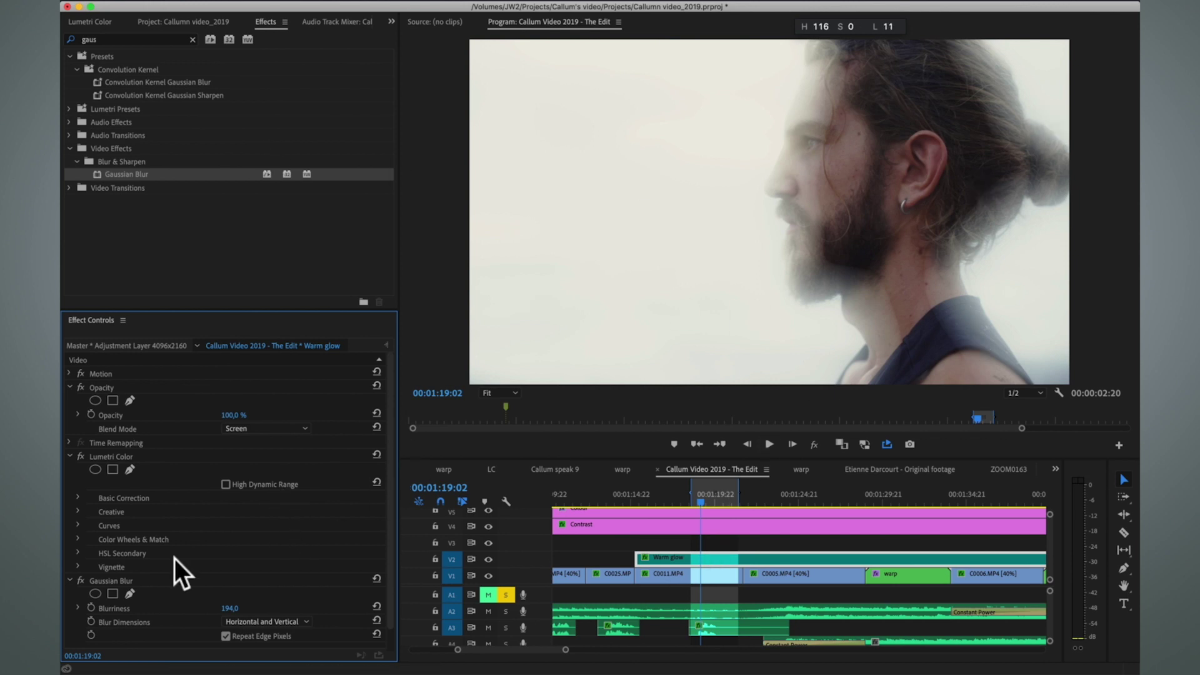
pyautogui.scroll(-1, 182, 568)
pyautogui.click(487, 560)
pyautogui.click(488, 560)
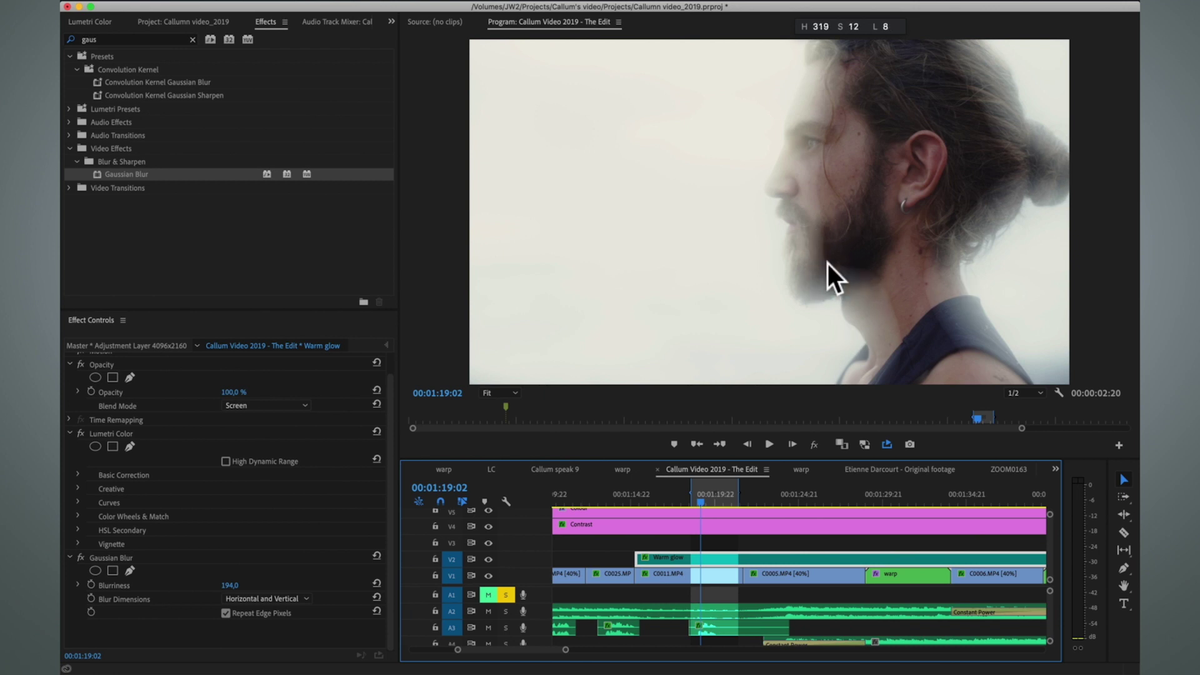
pyautogui.doubleClick(114, 39)
# - Add RGB Curves to the warm glow layer and pull the master curve's shadows down
pyautogui.write('rgb')
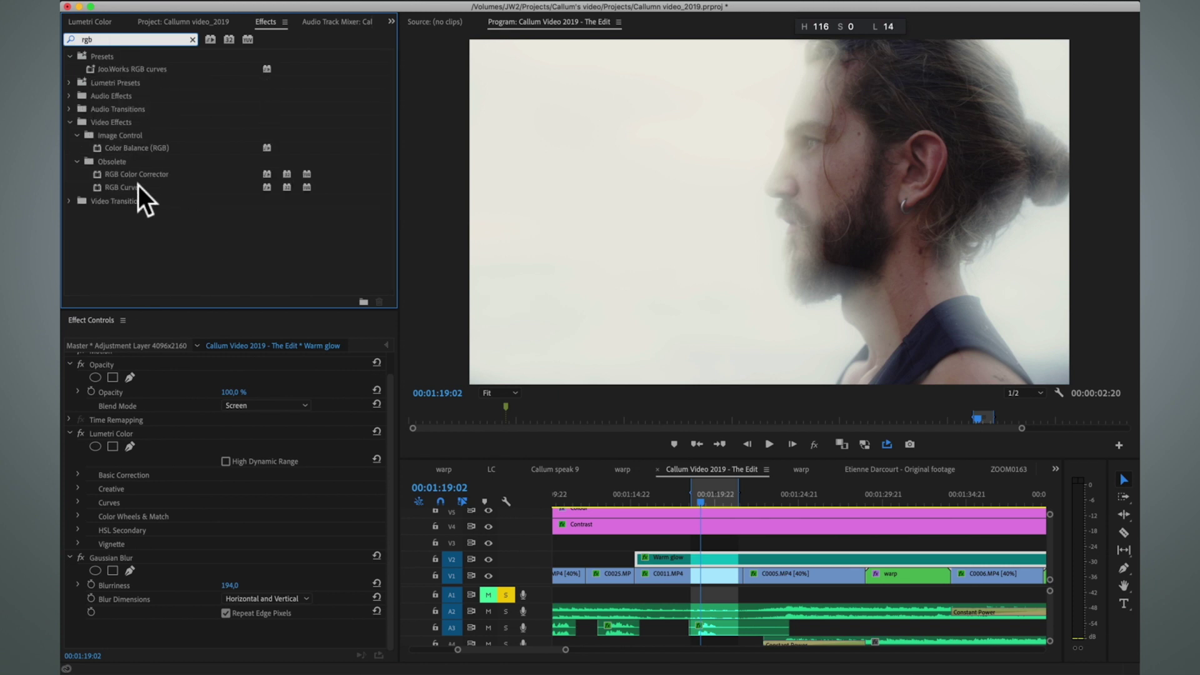
pyautogui.moveTo(134, 187); pyautogui.dragTo(198, 613)
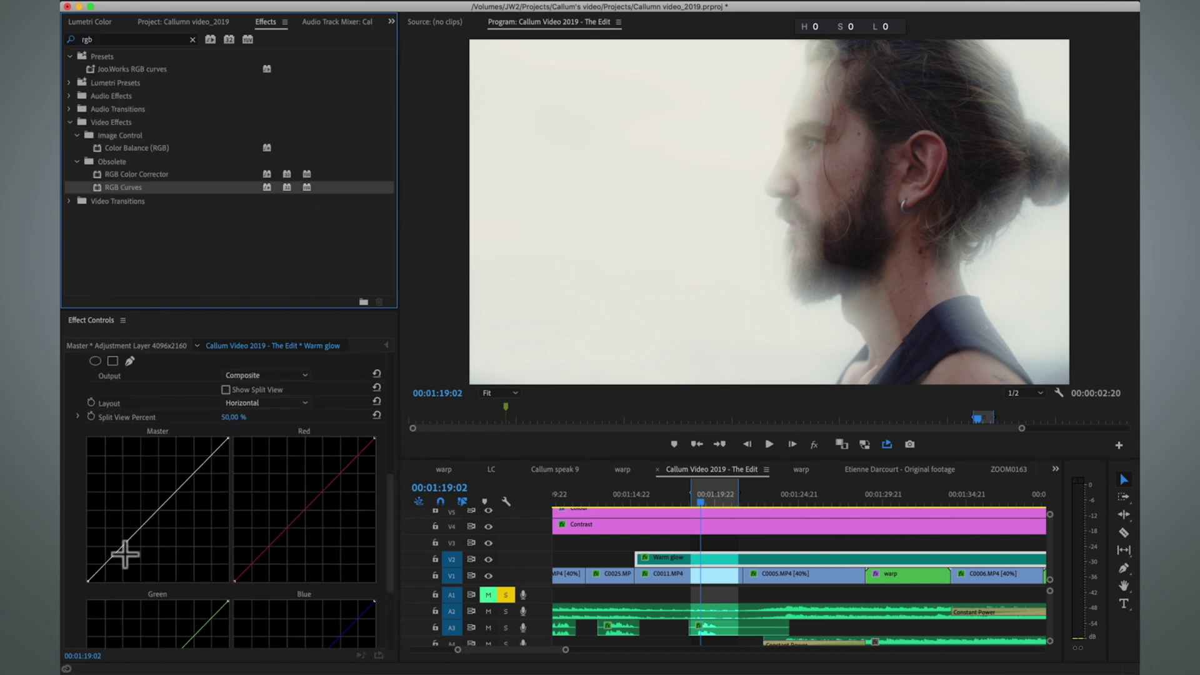
pyautogui.moveTo(120, 552); pyautogui.dragTo(128, 560)
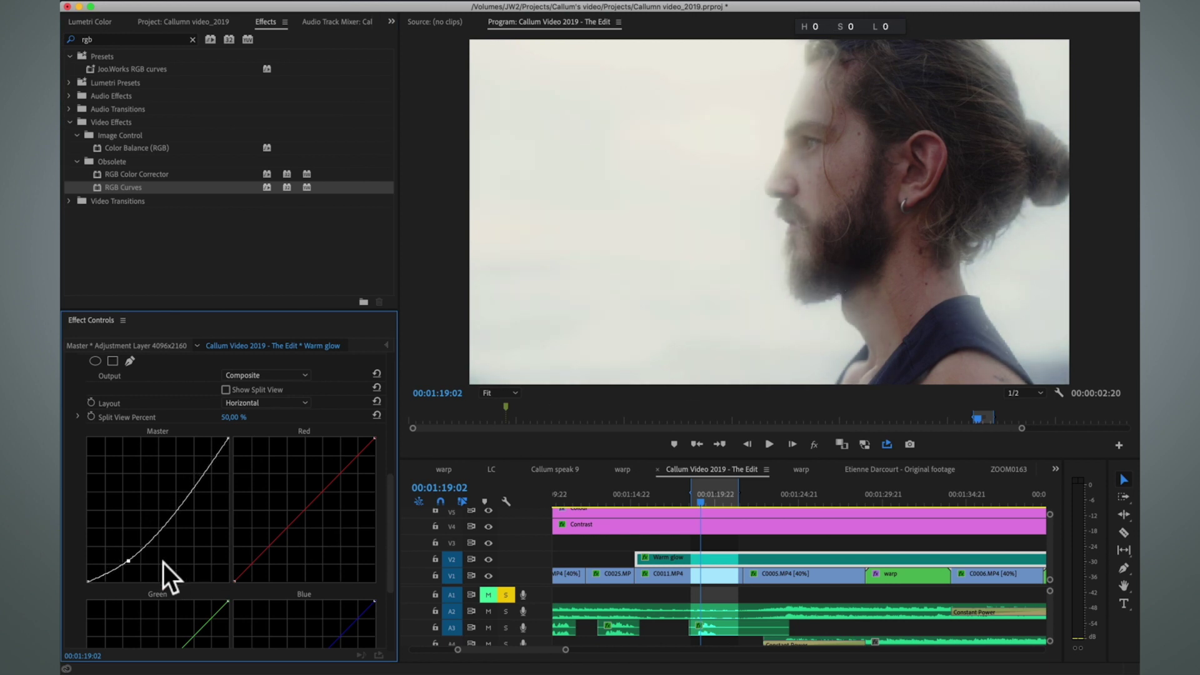
pyautogui.moveTo(130, 565); pyautogui.dragTo(131, 567)
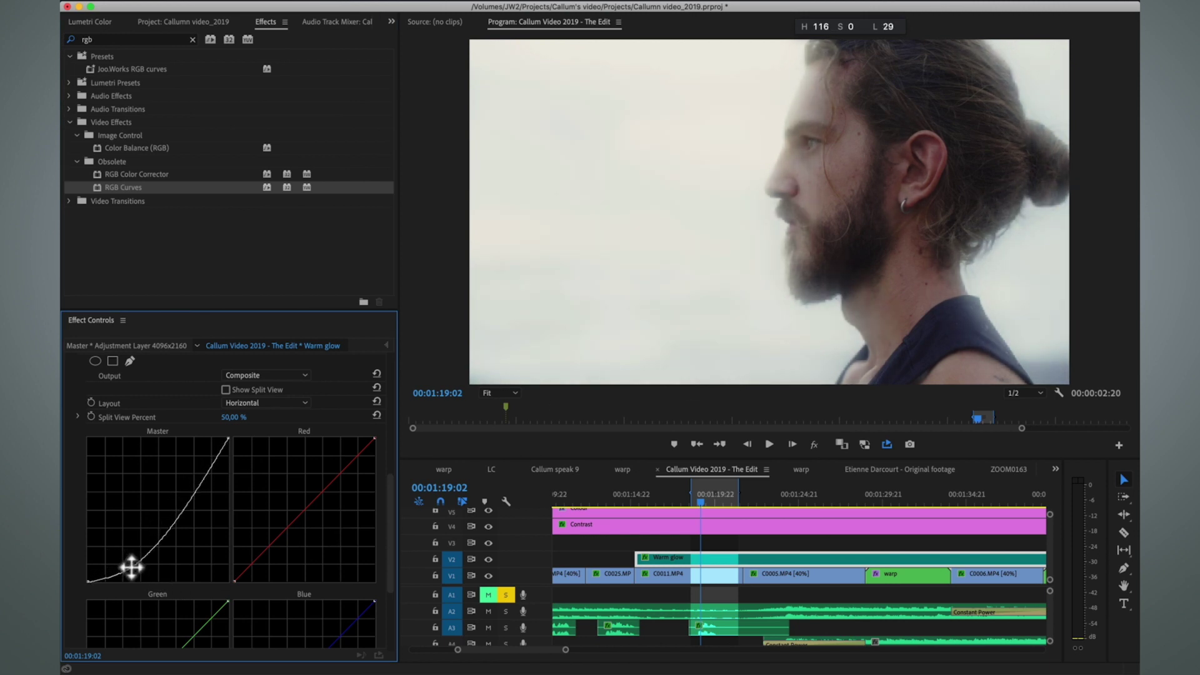
pyautogui.moveTo(188, 496); pyautogui.dragTo(199, 502)
# - Lower the master curve's top endpoint to cap highlights, then hide the glow track to compare
pyautogui.moveTo(186, 491); pyautogui.dragTo(196, 499)
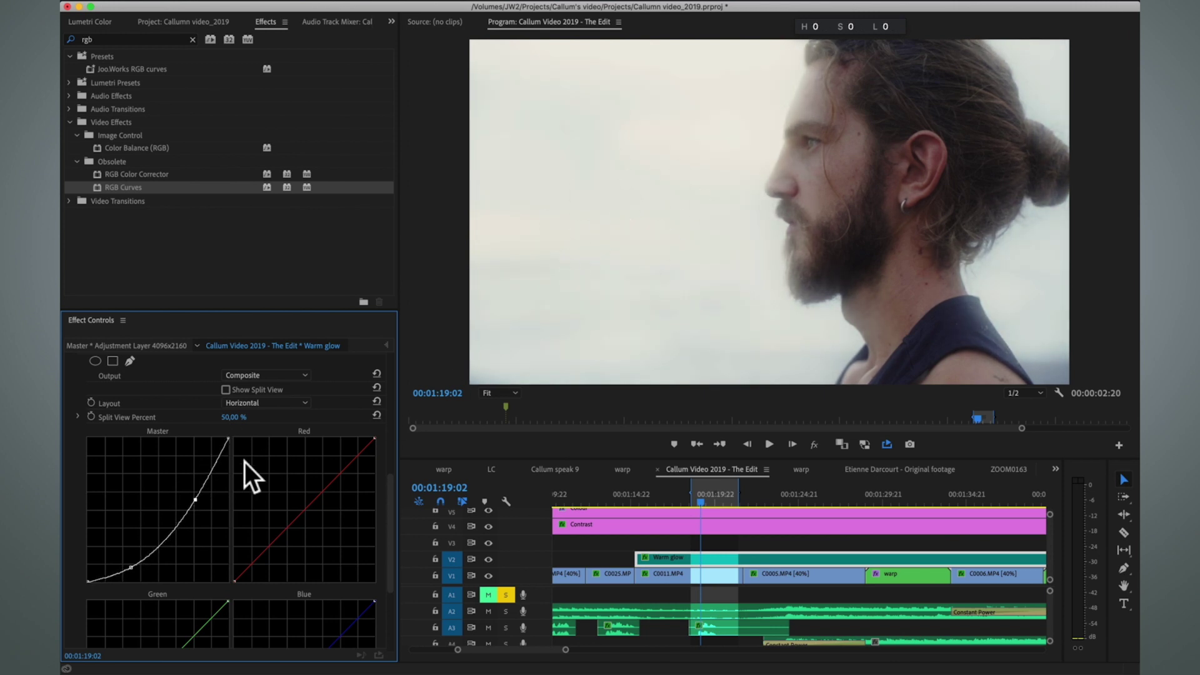
pyautogui.scroll(2, 182, 525)
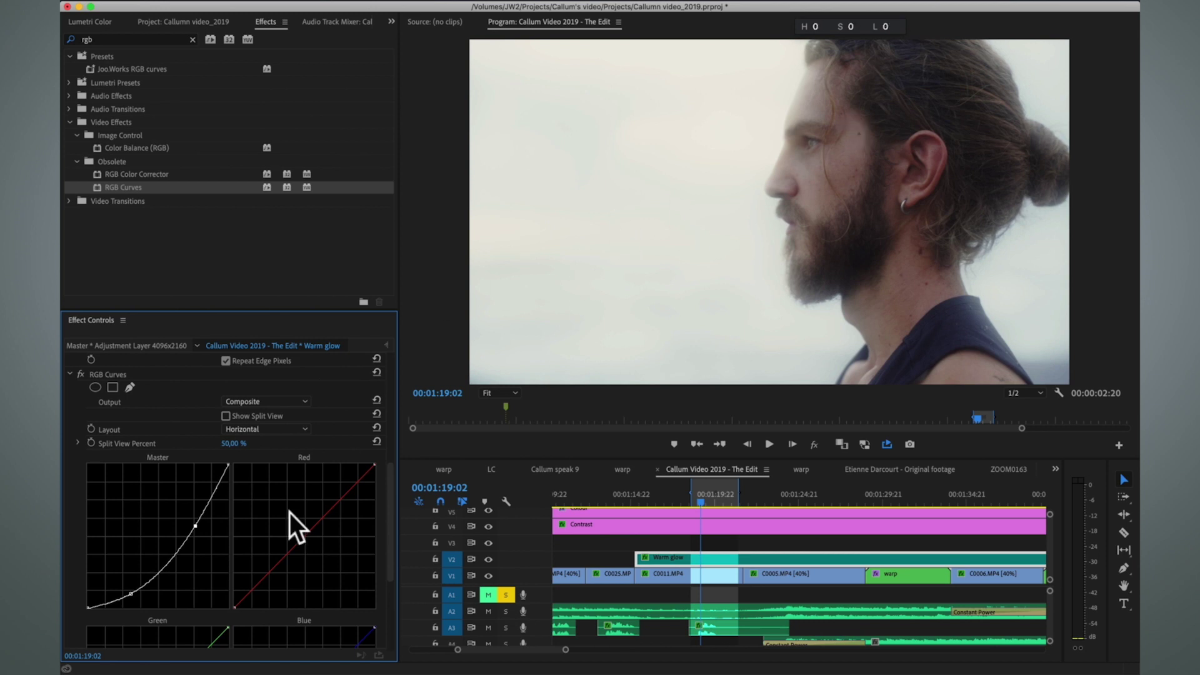
pyautogui.moveTo(228, 463); pyautogui.dragTo(200, 564)
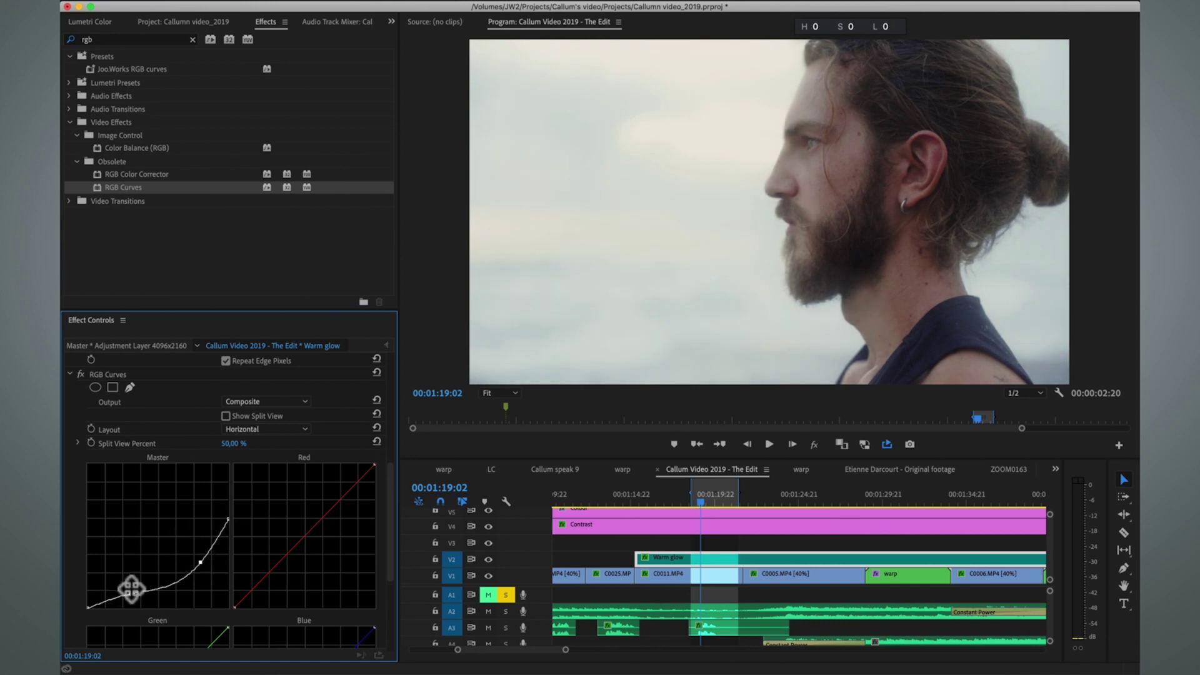
pyautogui.moveTo(130, 588); pyautogui.dragTo(129, 593)
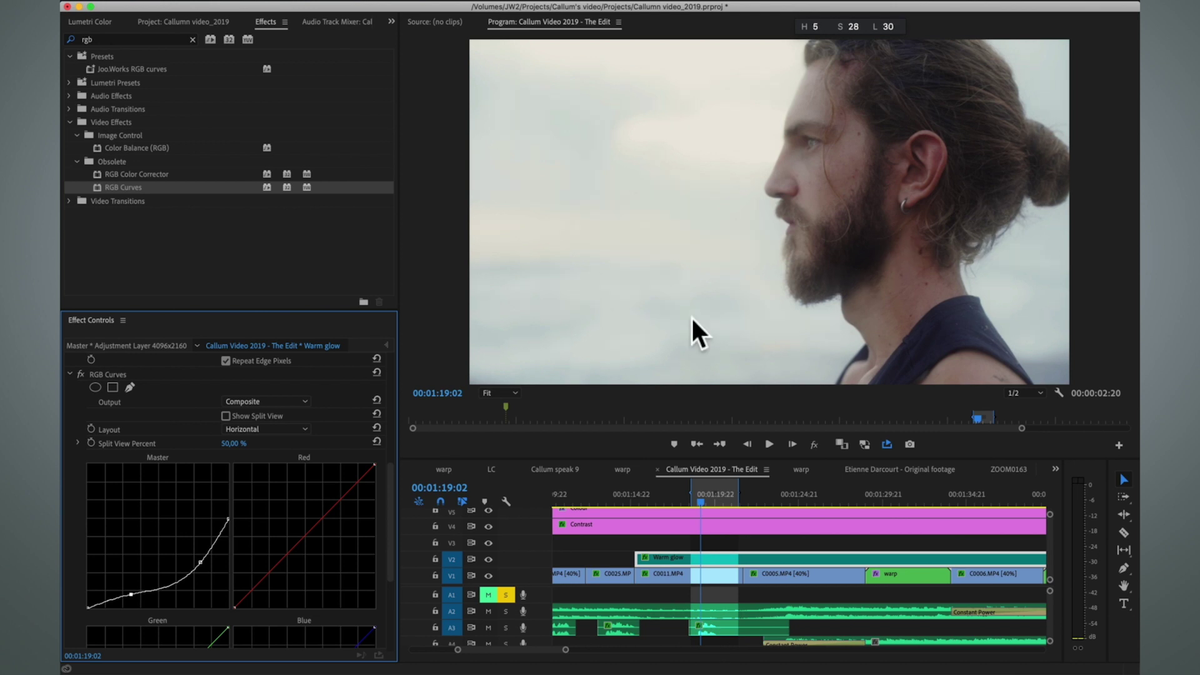
pyautogui.click(485, 558)
# - Toggle the warm glow track off and on to compare the portrait
pyautogui.click(486, 558)
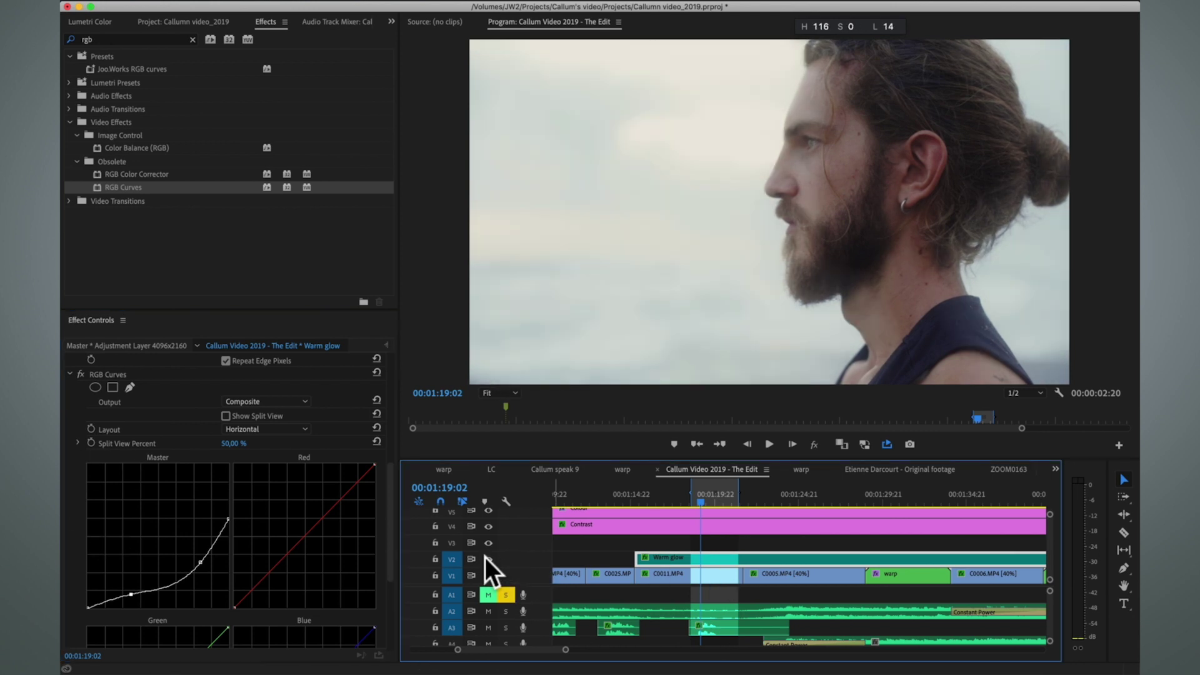
pyautogui.click(485, 557)
pyautogui.click(485, 557)
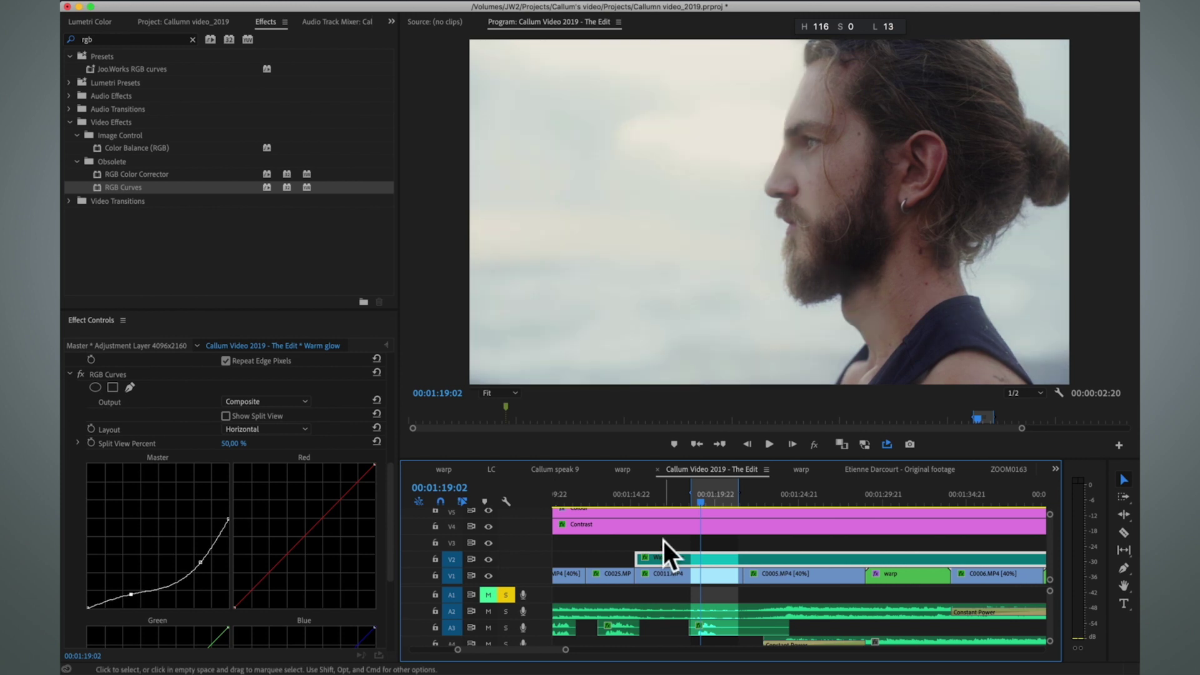
pyautogui.scroll(10, 212, 429)
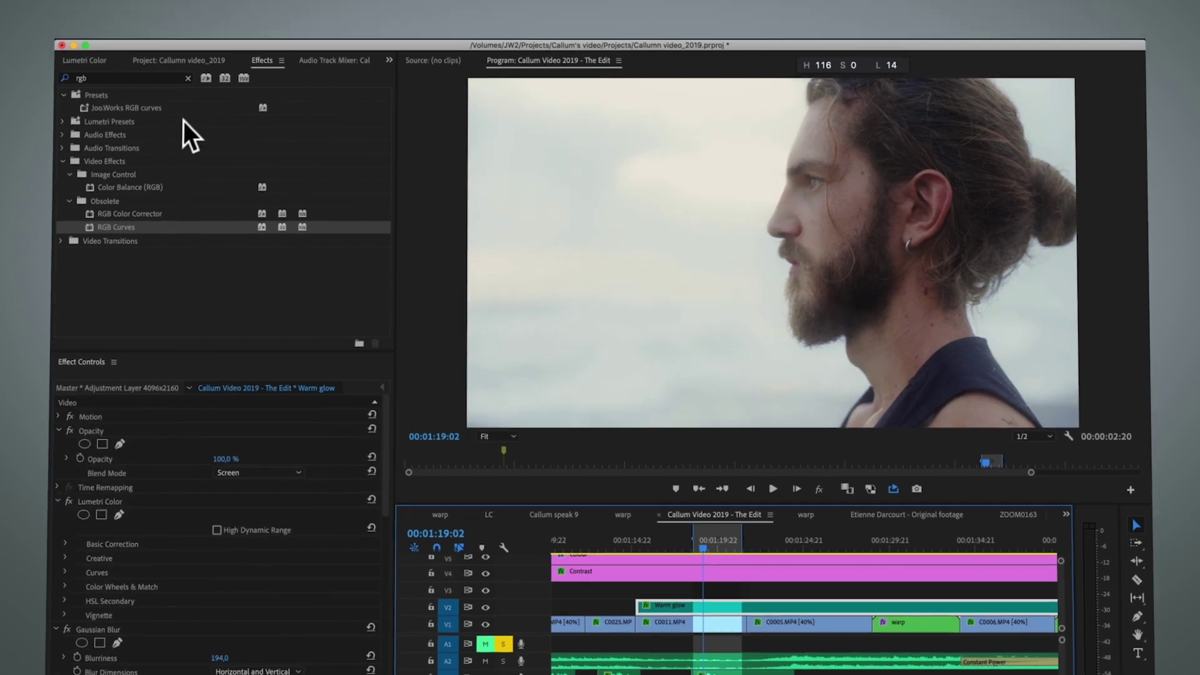
pyautogui.click(85, 60)
pyautogui.scroll(-5, 210, 258)
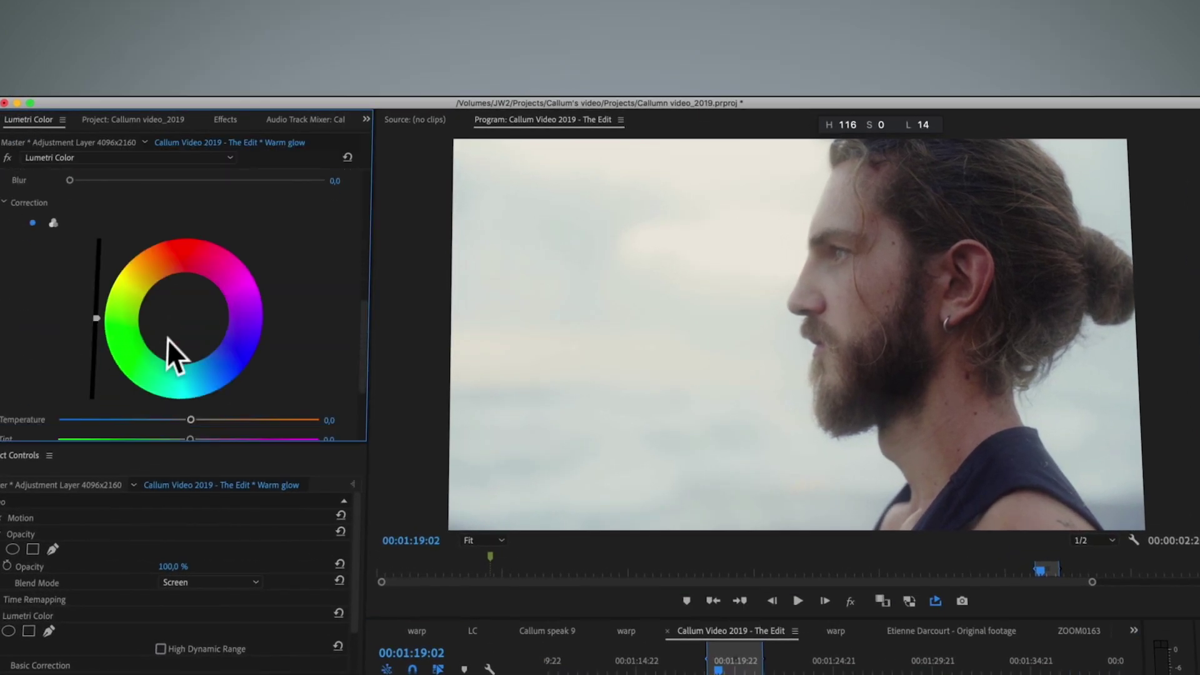
pyautogui.scroll(2, 167, 339)
# - Shift the HSL Secondary correction hue toward red, with Temperature 33.7 and Tint 17.8
pyautogui.click(178, 343)
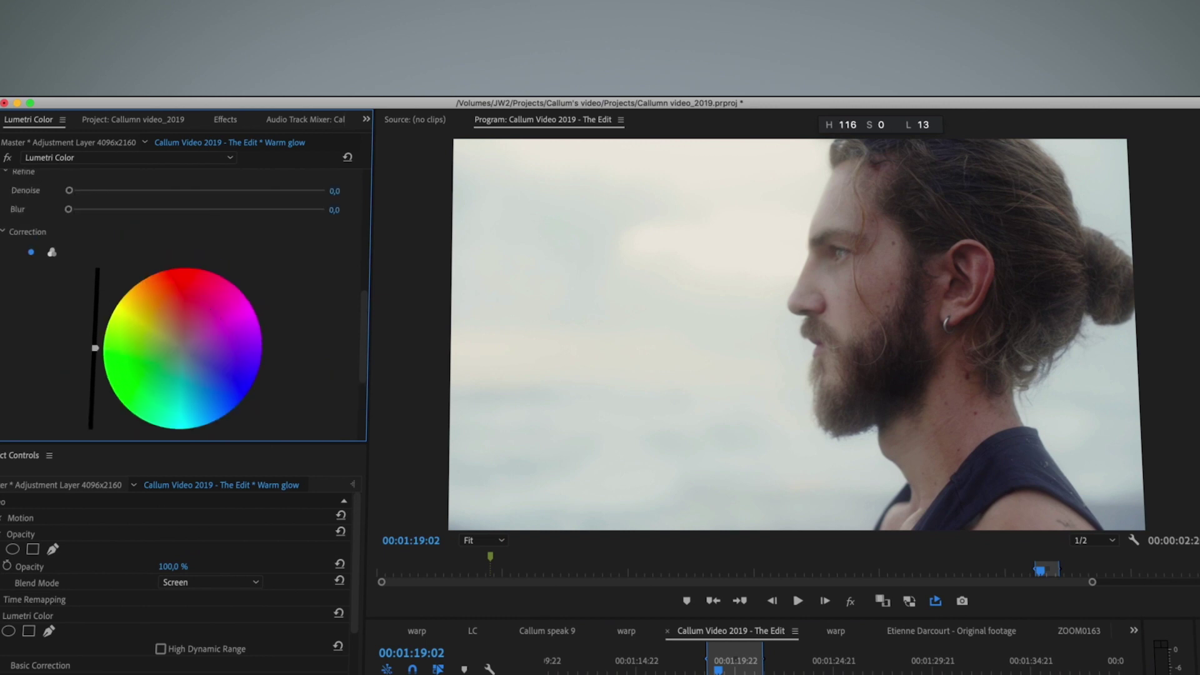
pyautogui.moveTo(180, 341); pyautogui.dragTo(176, 328)
pyautogui.scroll(-5, 312, 299)
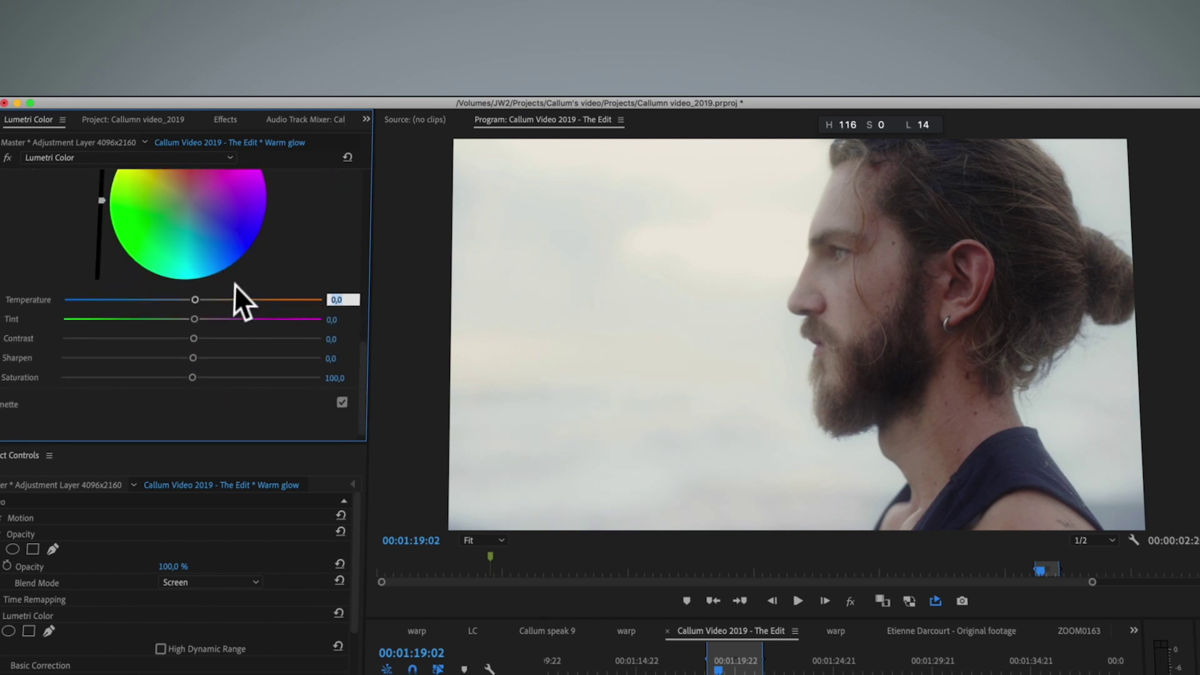
pyautogui.moveTo(196, 300); pyautogui.dragTo(209, 300)
pyautogui.moveTo(196, 317)
pyautogui.mouseDown()
pyautogui.moveTo(163, 317)
pyautogui.moveTo(213, 320)
pyautogui.mouseUp()
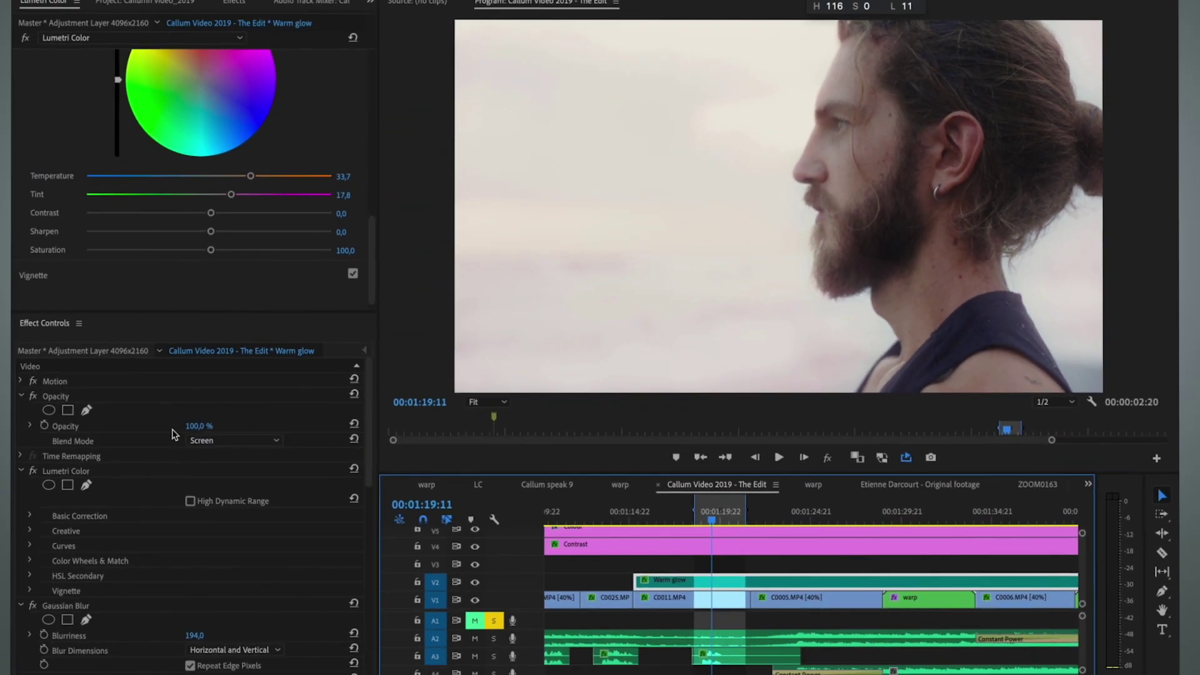
# - Set the warm glow layer's opacity to 50%, then toggle V2 off and on to compare
pyautogui.click(204, 425)
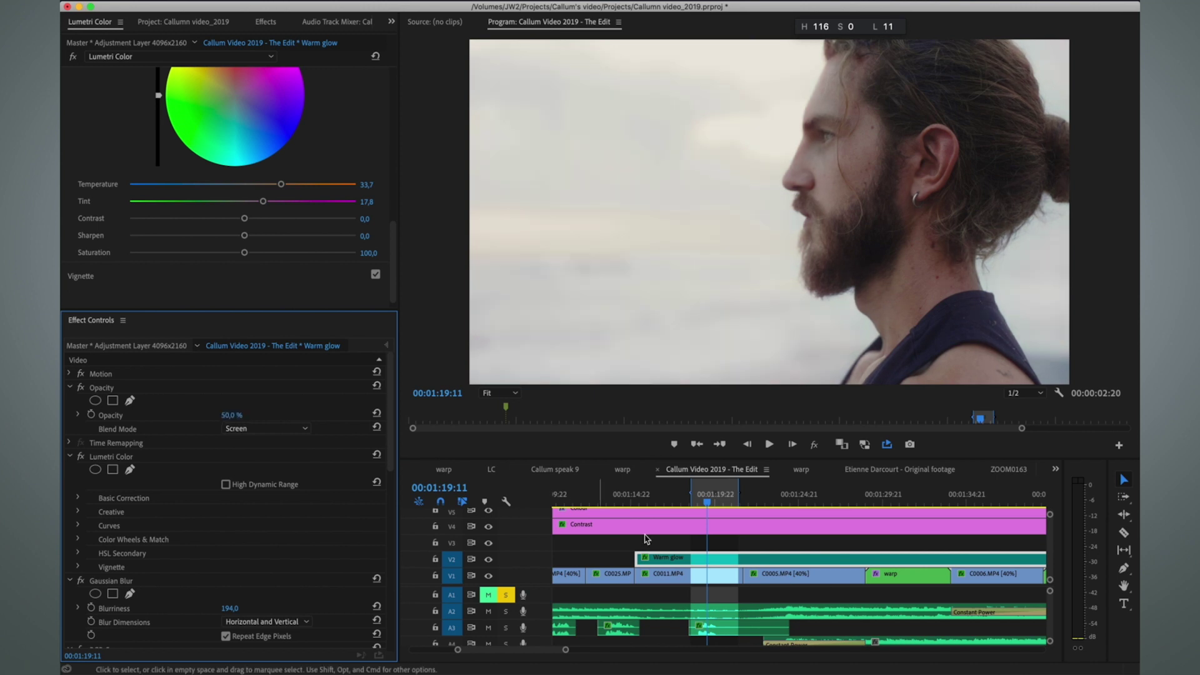
pyautogui.click(489, 560)
pyautogui.click(489, 562)
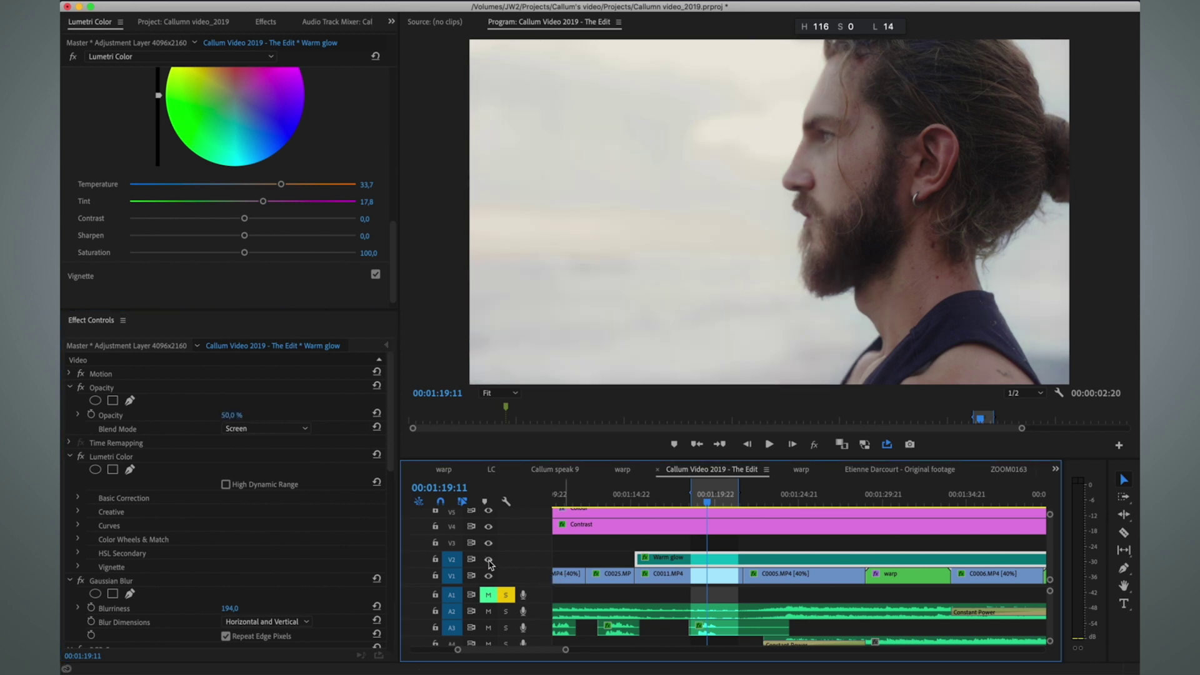
pyautogui.click(489, 561)
pyautogui.click(488, 560)
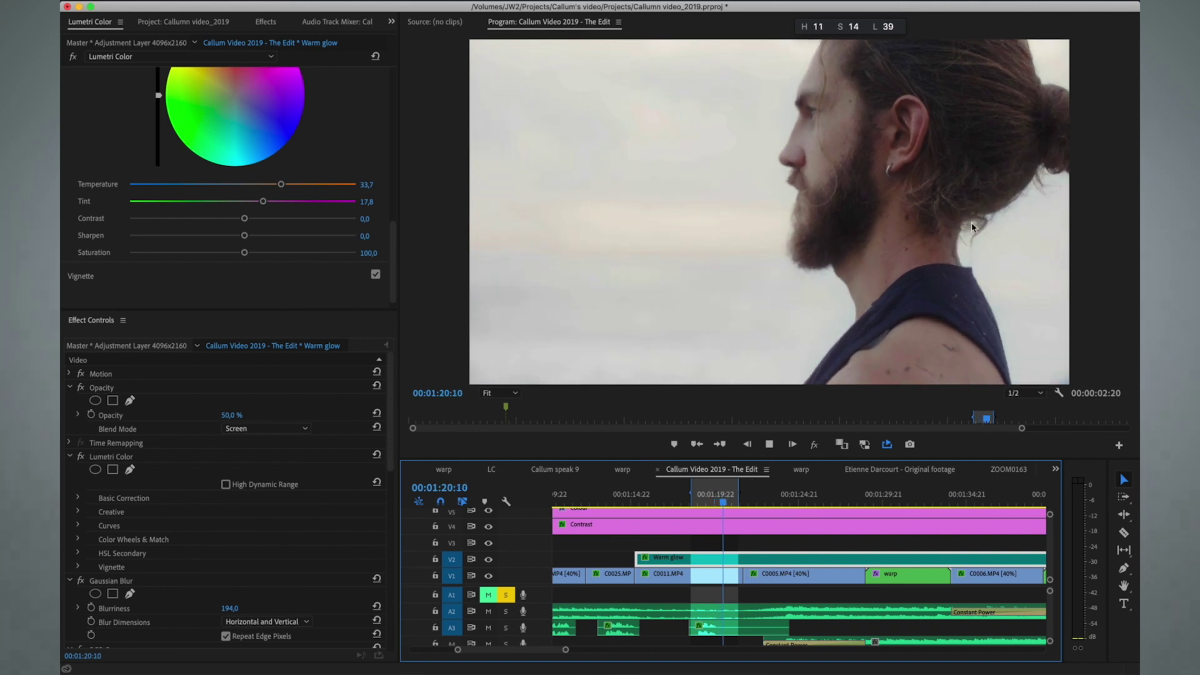
pyautogui.press('space')
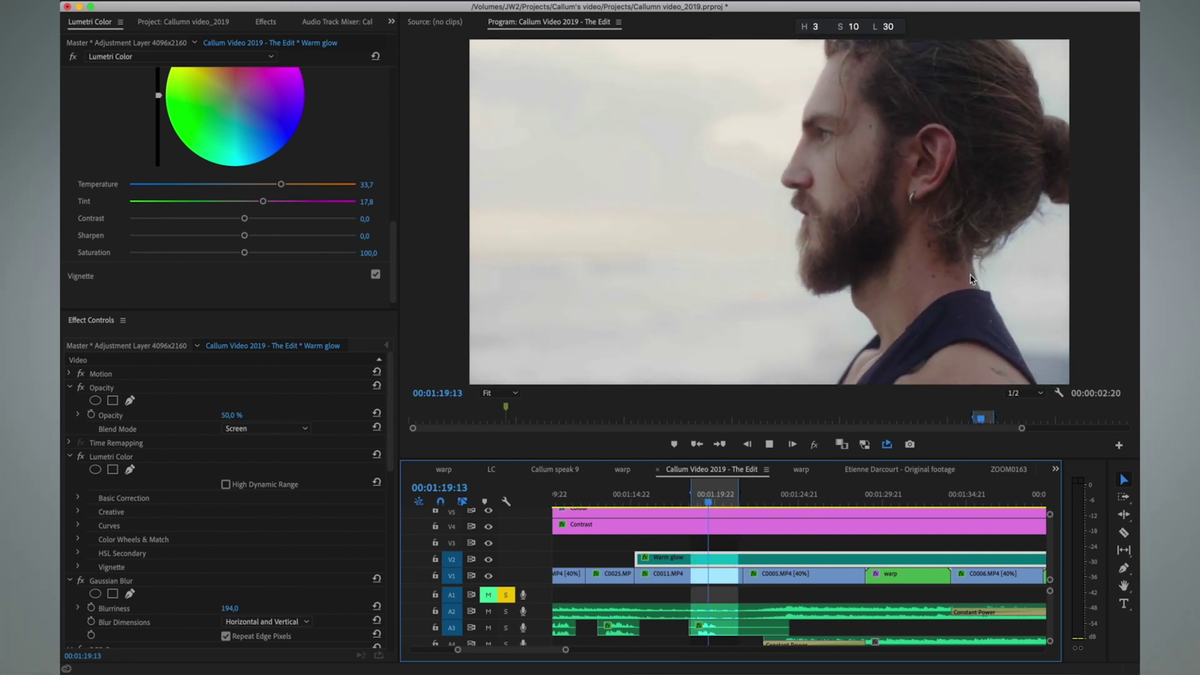